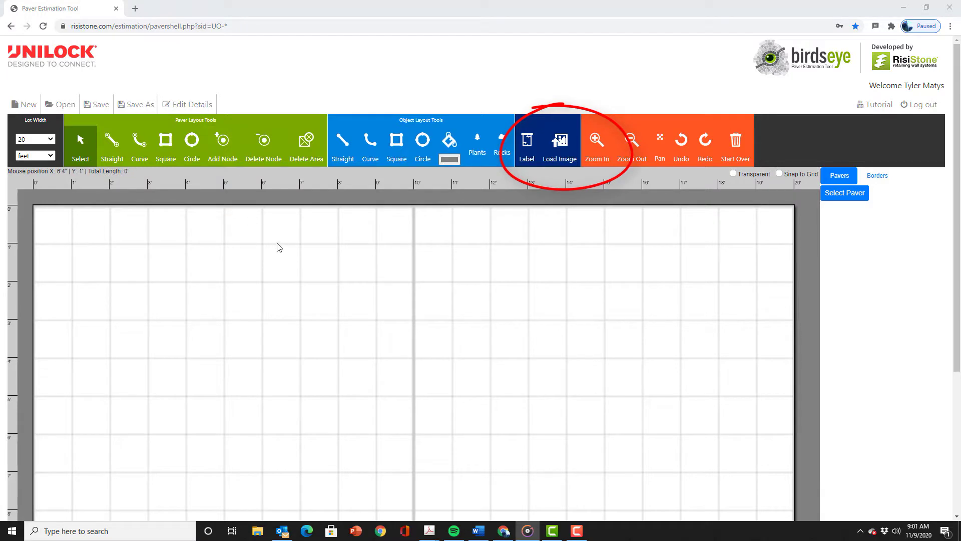
Load the LandsacpePlan image from the Paver Estimation Tool Demo folder as the background plan
left_click(561, 144)
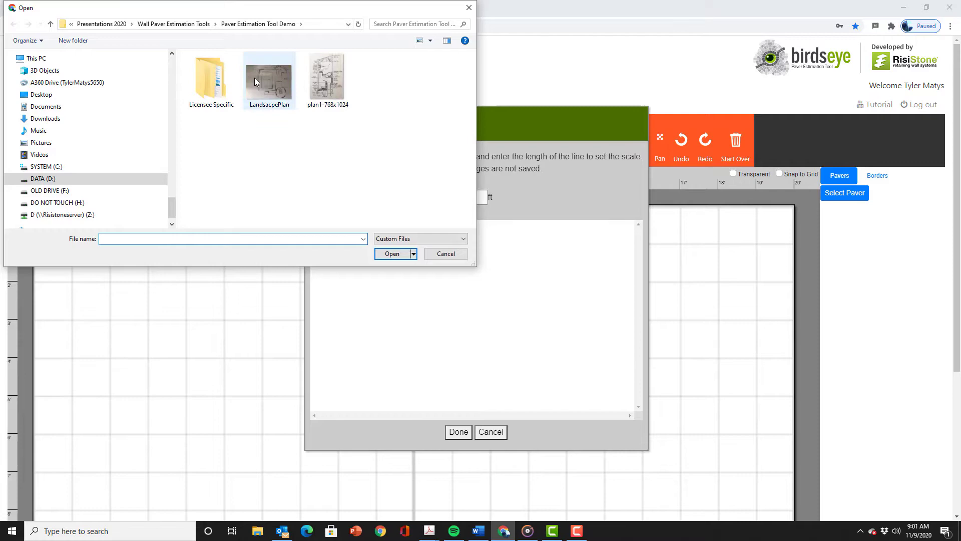
scroll(171, 208, "down", 1)
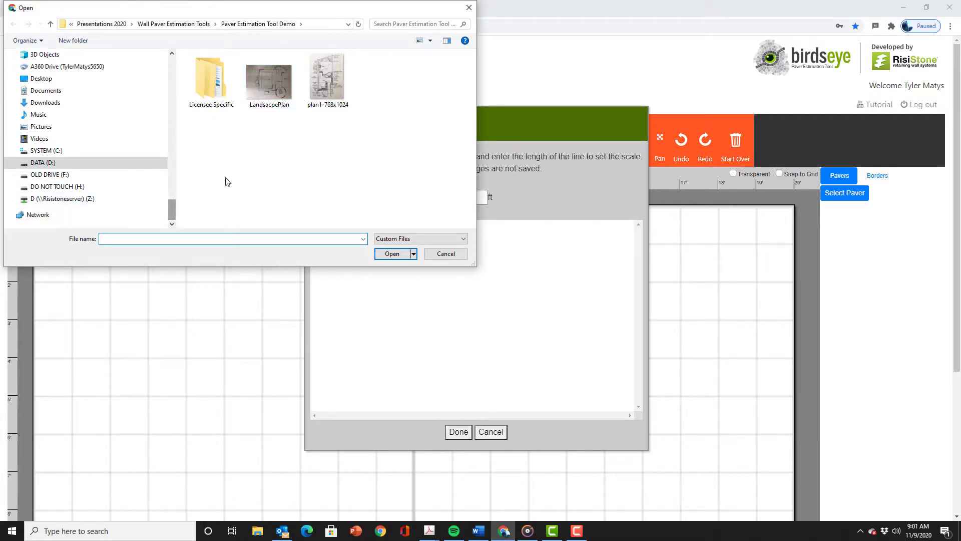
left_click(280, 81)
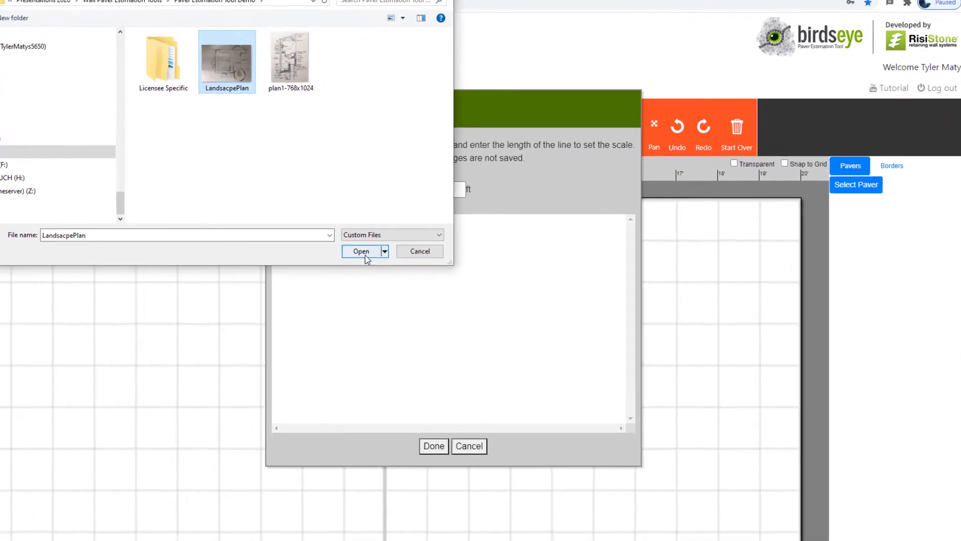
left_click(365, 255)
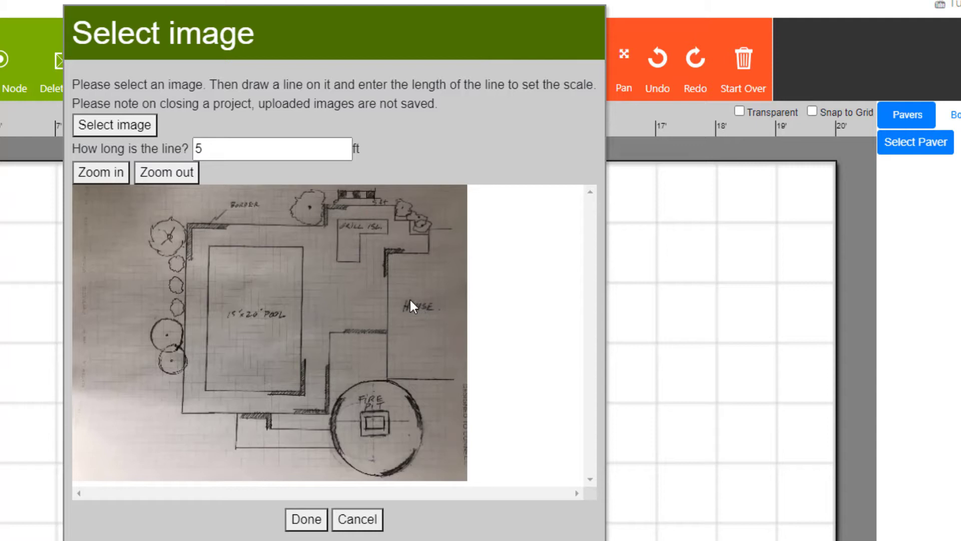
Draw the scale reference line across the full width of the plan's 0 to 5 ft scale bar
left_click(103, 176)
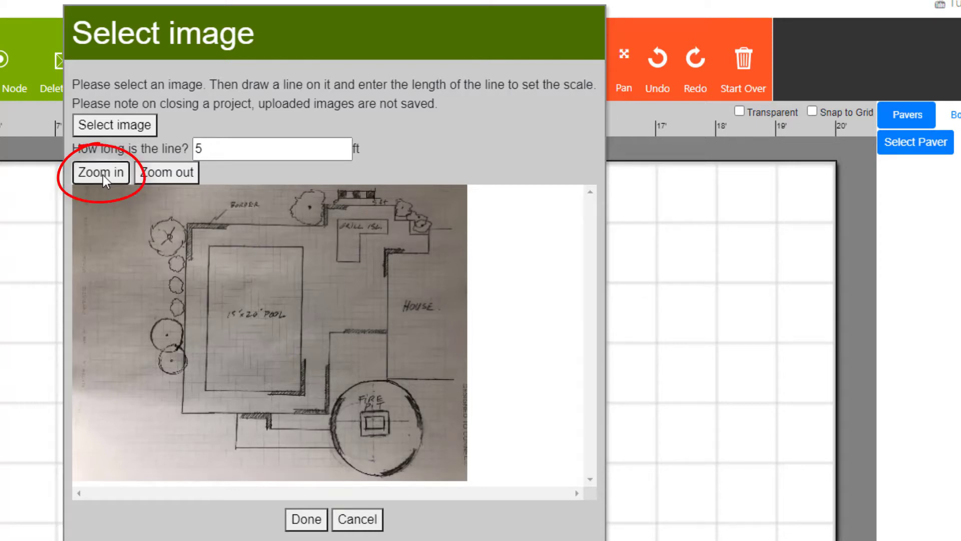
left_click(103, 176)
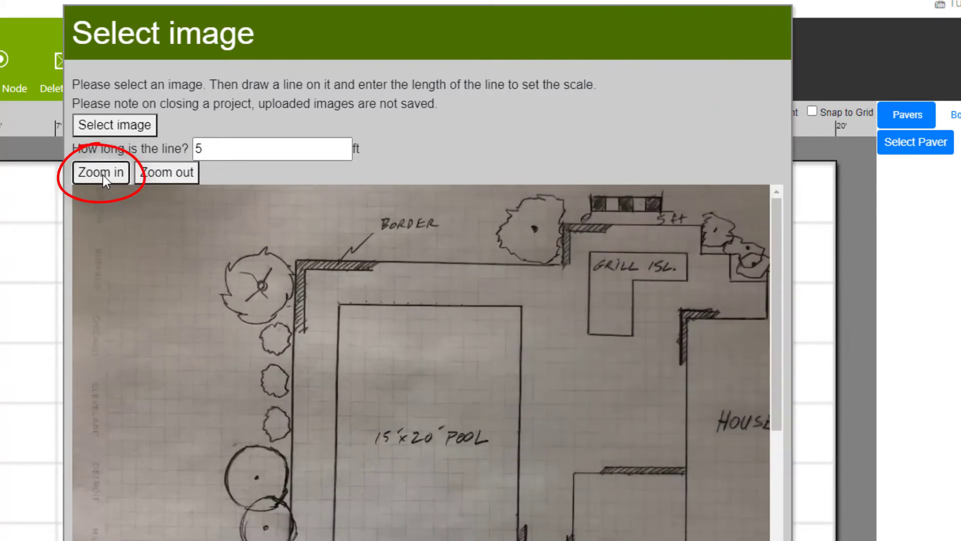
left_click(103, 175)
left_click(103, 175)
left_click(103, 175)
scroll(421, 362, "right", 6)
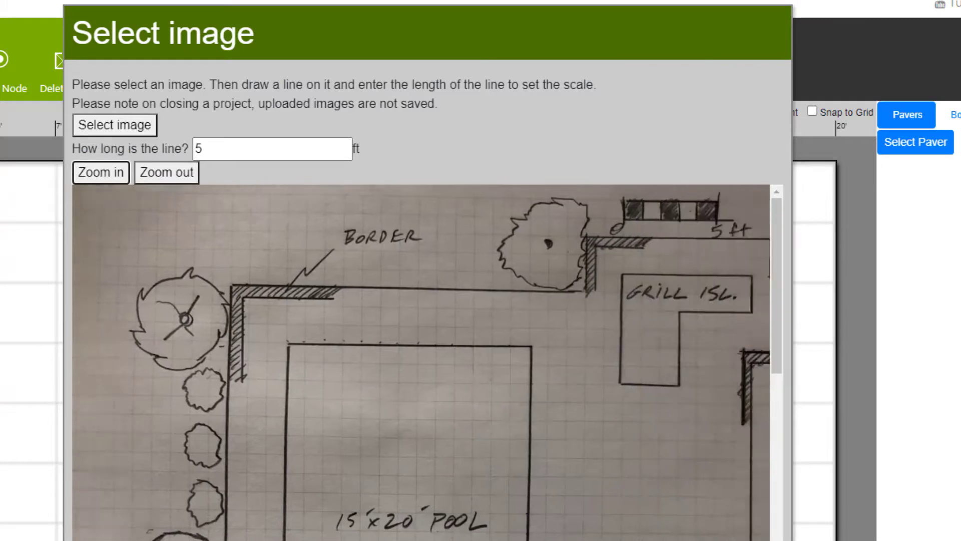
left_click(101, 172)
left_click(100, 172)
scroll(519, 363, "right", 4)
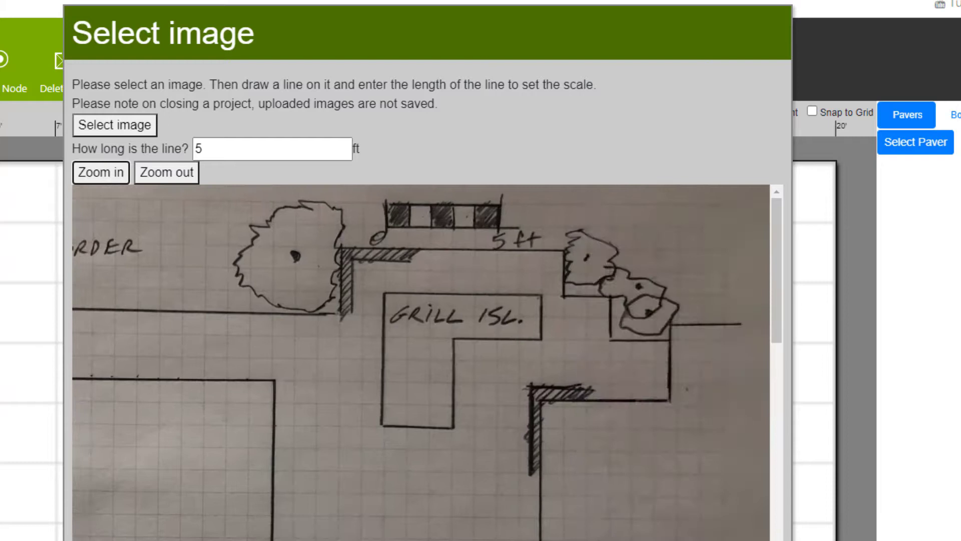
left_click(113, 171)
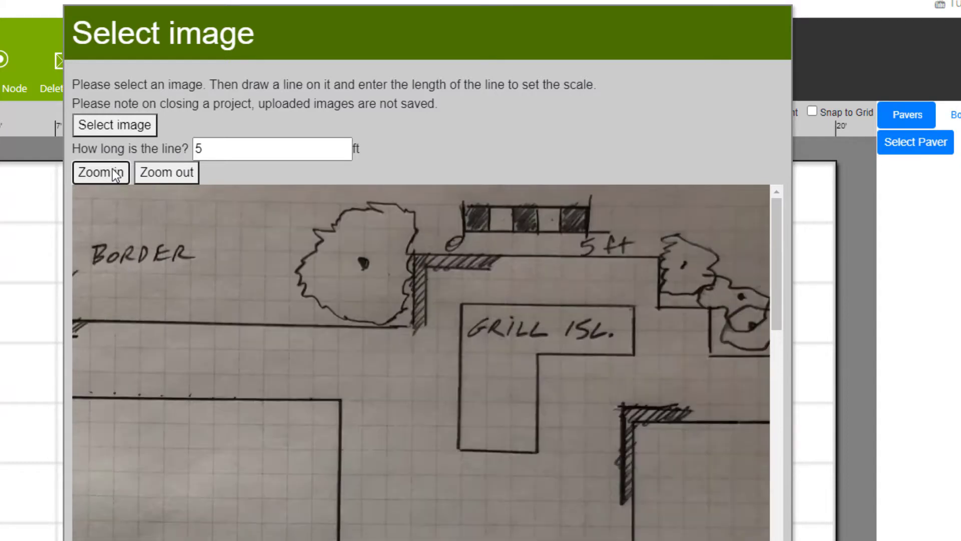
scroll(420, 362, "right", 5)
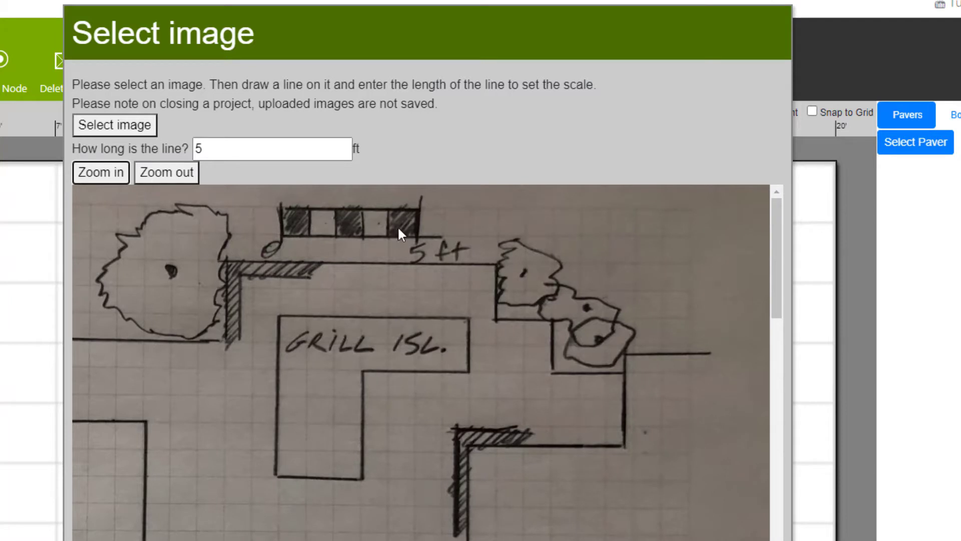
left_click(282, 225)
left_click_drag(373, 224, 419, 227)
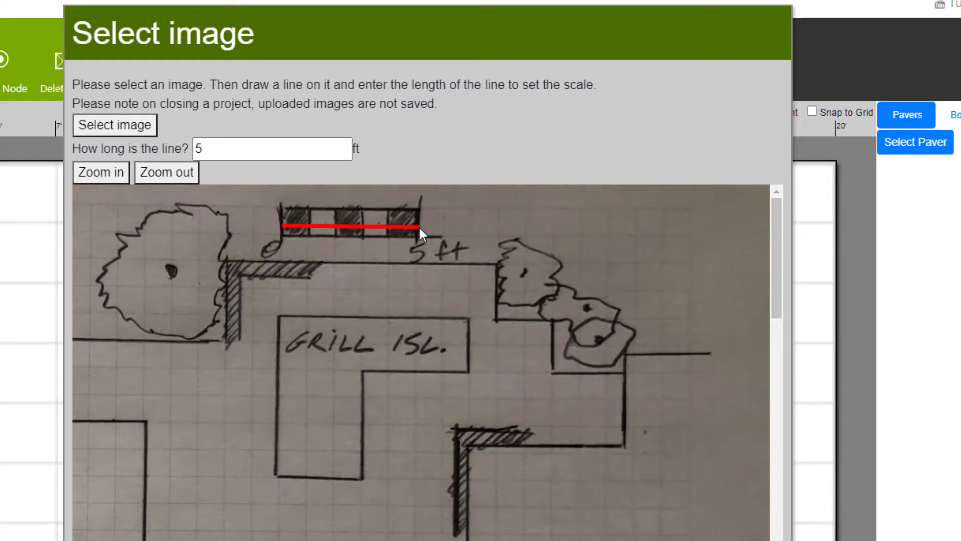
Set the reference line's length to 5 ft and place the scaled image on the canvas
left_click_drag(240, 147, 119, 172)
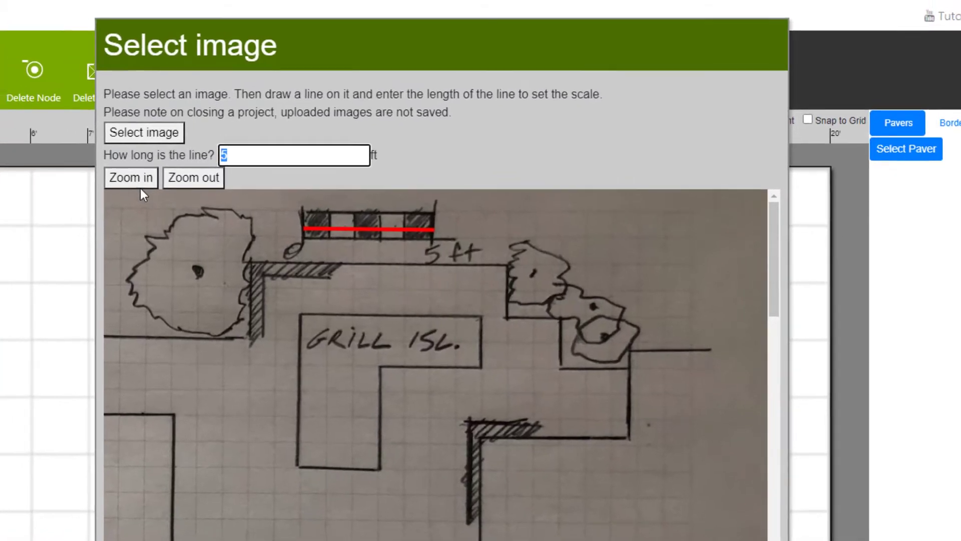
type("5")
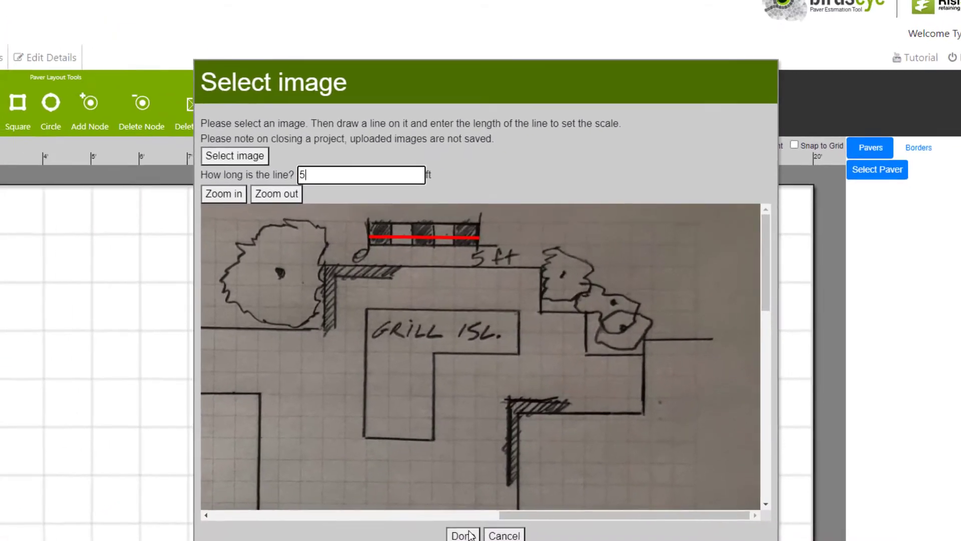
left_click(469, 534)
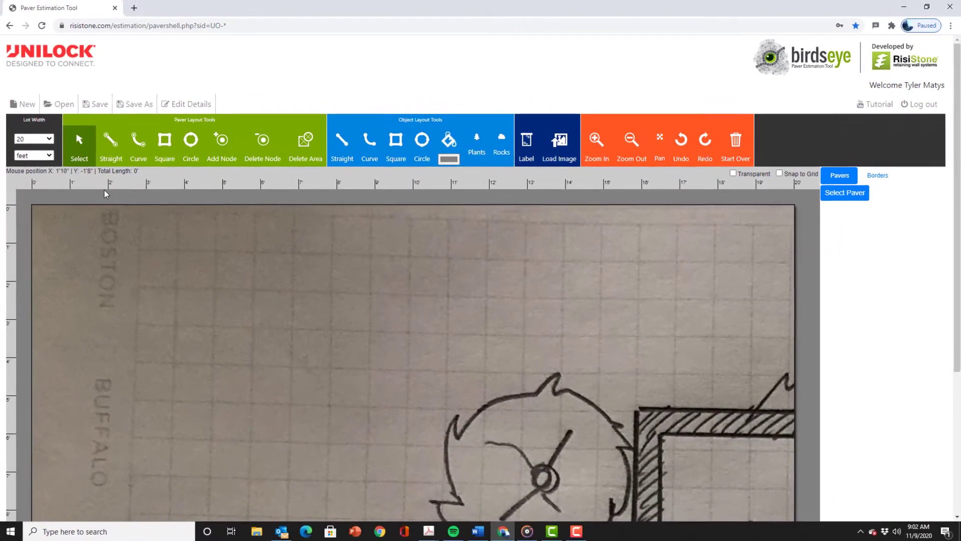
Set the lot width to 100 feet
left_click(50, 139)
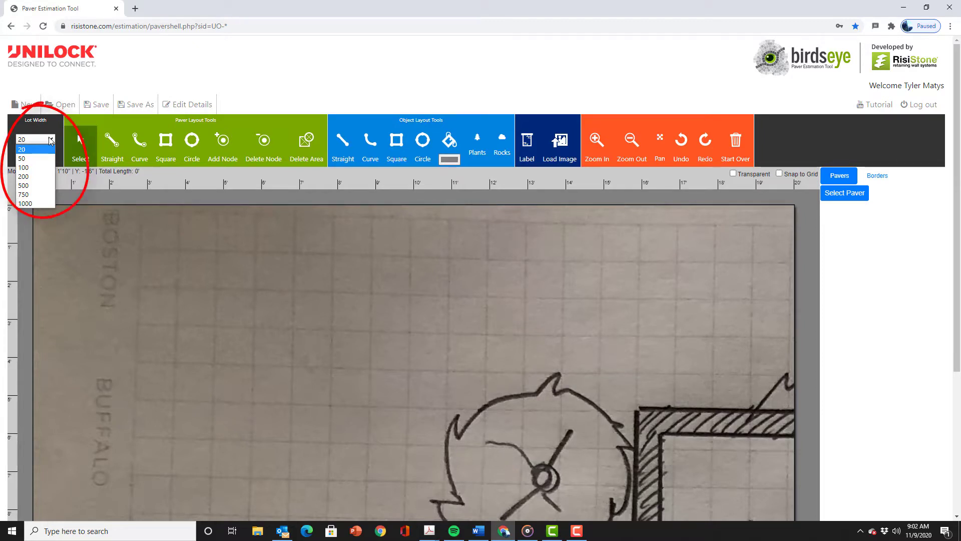
left_click(33, 167)
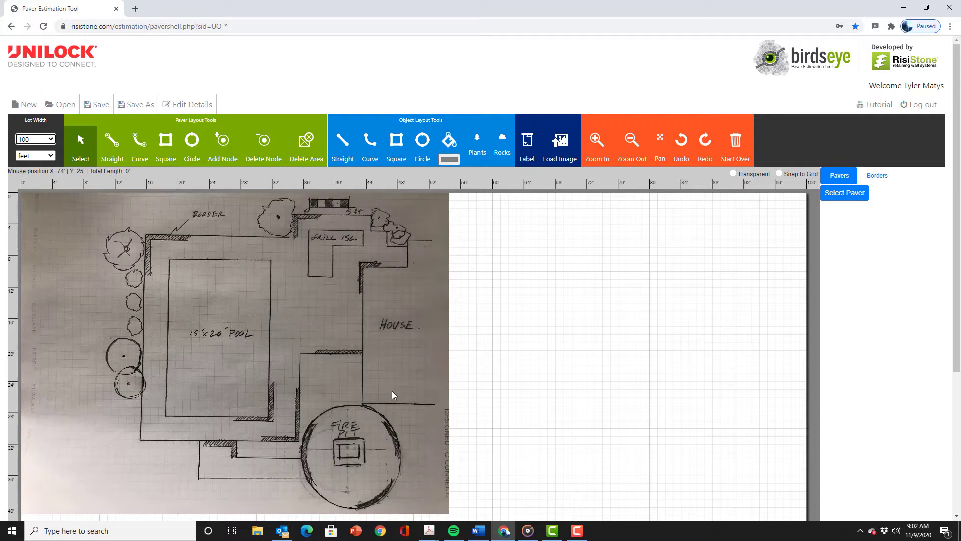
Trace the patio's lower boundary with straight paver lines from its lower-left corner to the house wall, in segments of about 20.5, 11.3 and 7.8 ft
left_click(109, 140)
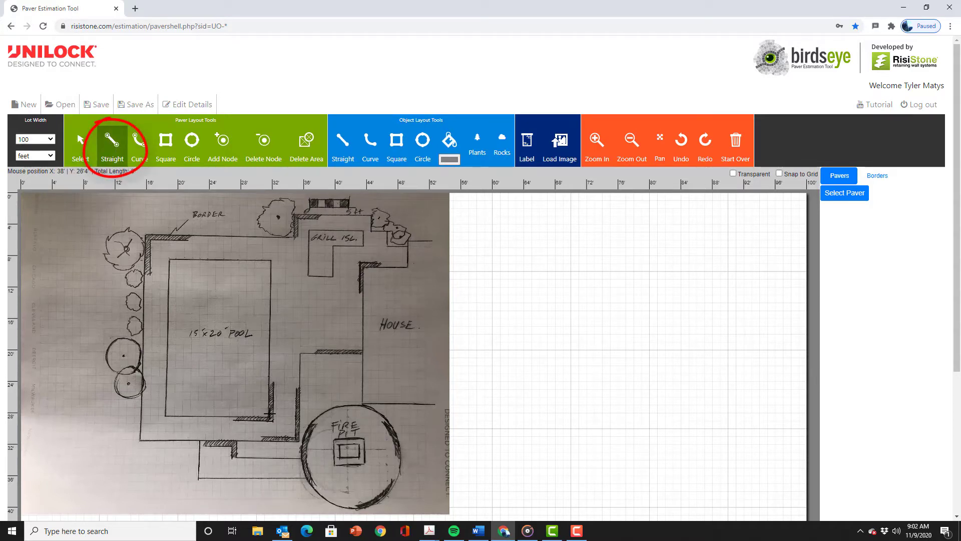
left_click(598, 150)
left_click(600, 150)
left_click(599, 147)
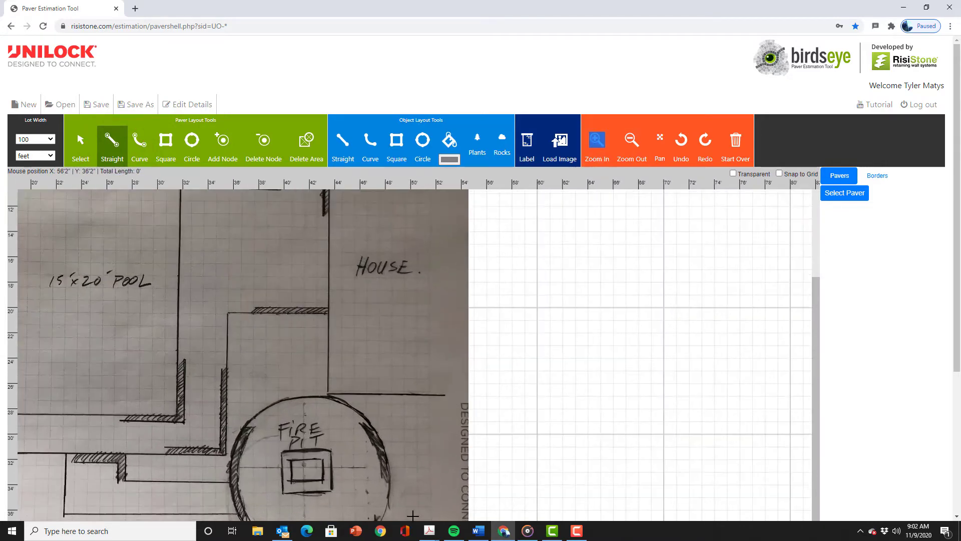
left_click(659, 145)
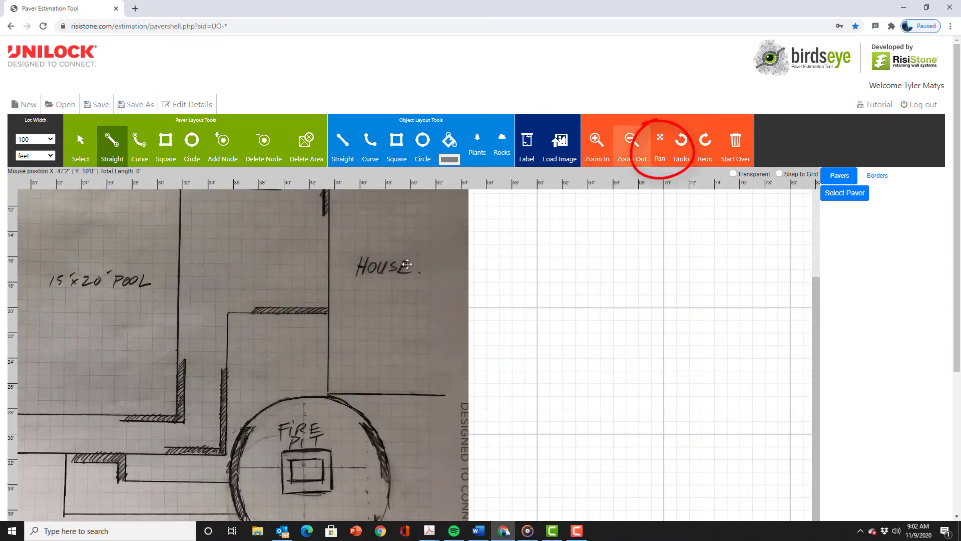
mouse_move(369, 280)
left_mouse_down()
mouse_move(495, 247)
mouse_move(645, 255)
mouse_move(607, 252)
left_mouse_up()
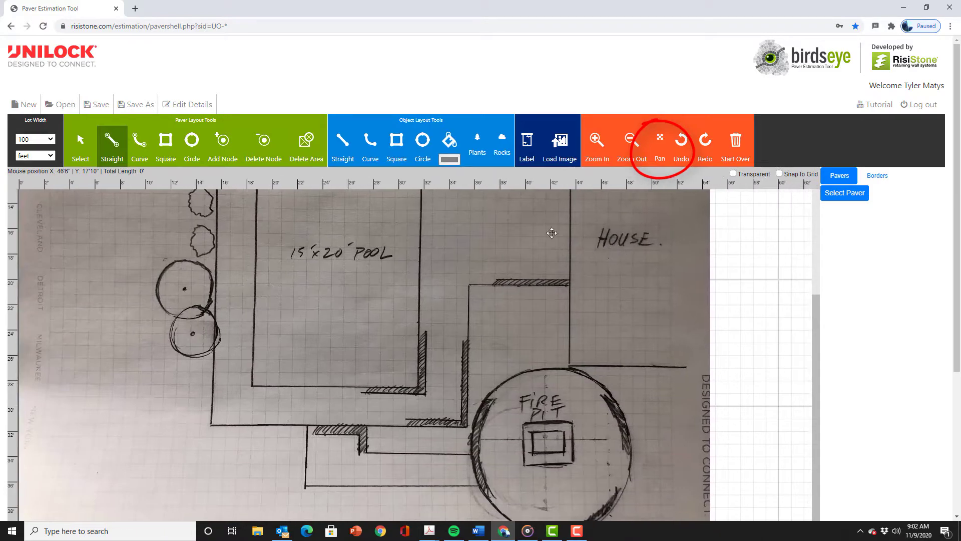
left_click(112, 147)
left_click(200, 424)
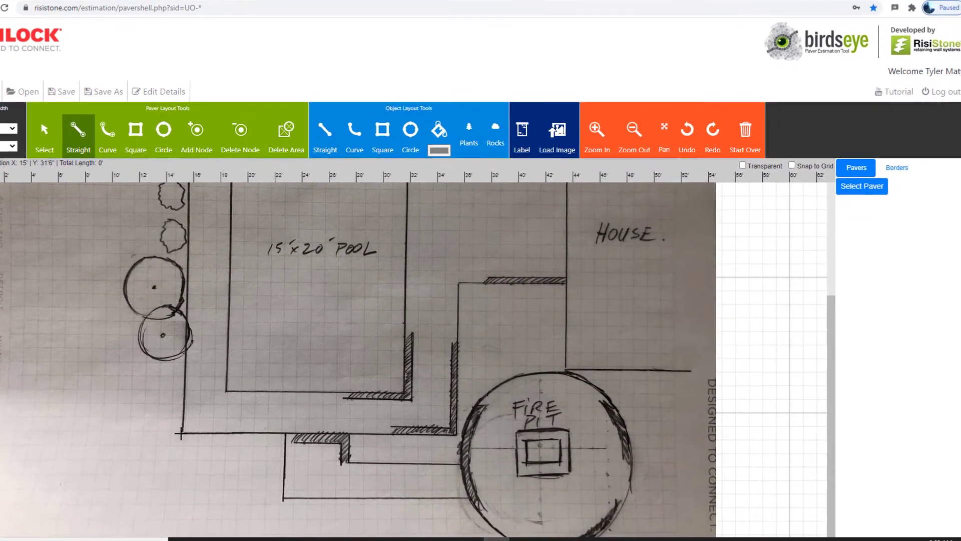
left_click(446, 442)
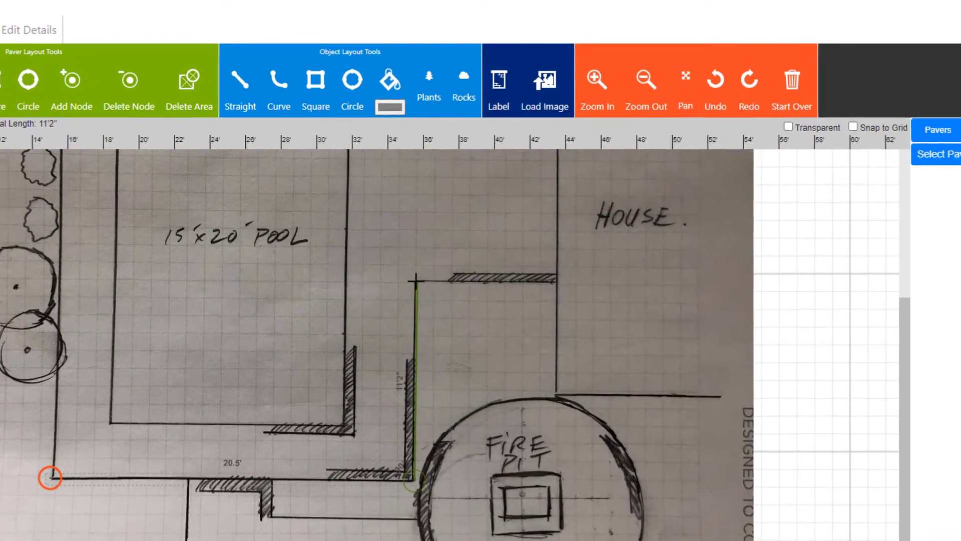
left_click(417, 281)
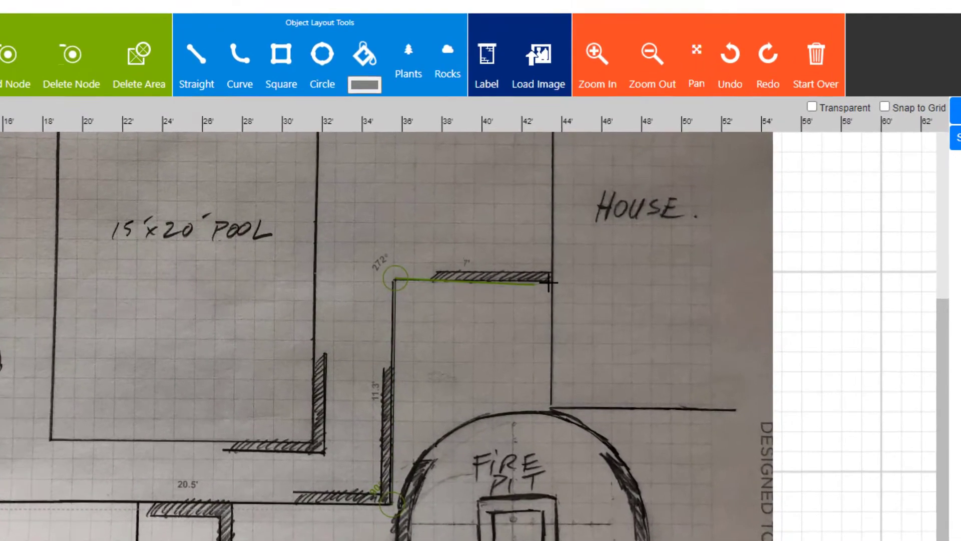
left_click(556, 281)
Continue the paver outline up the house wall for about 11 ft and around the stepped planting corner to the grill area's upper-right corner
scroll(556, 281, "up", 3)
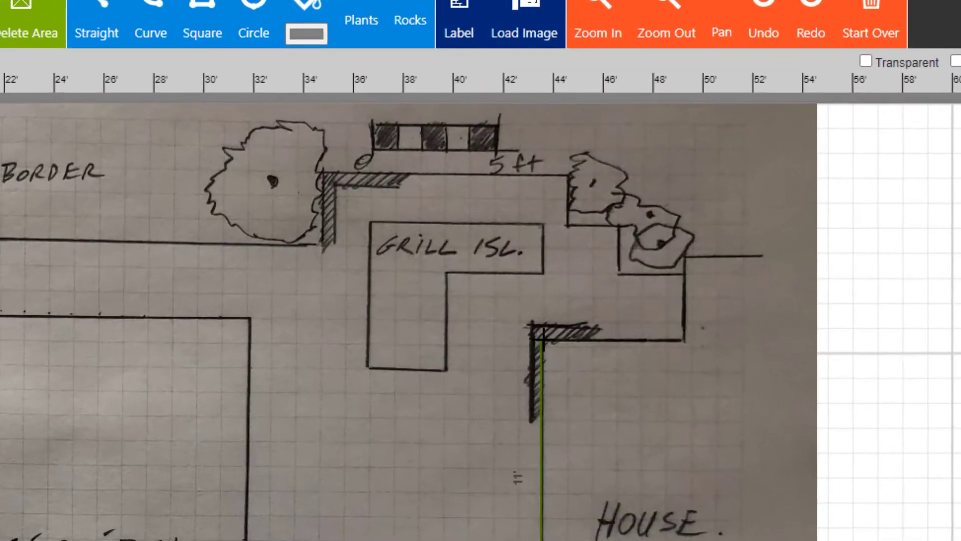
left_click(546, 333)
left_click(695, 342)
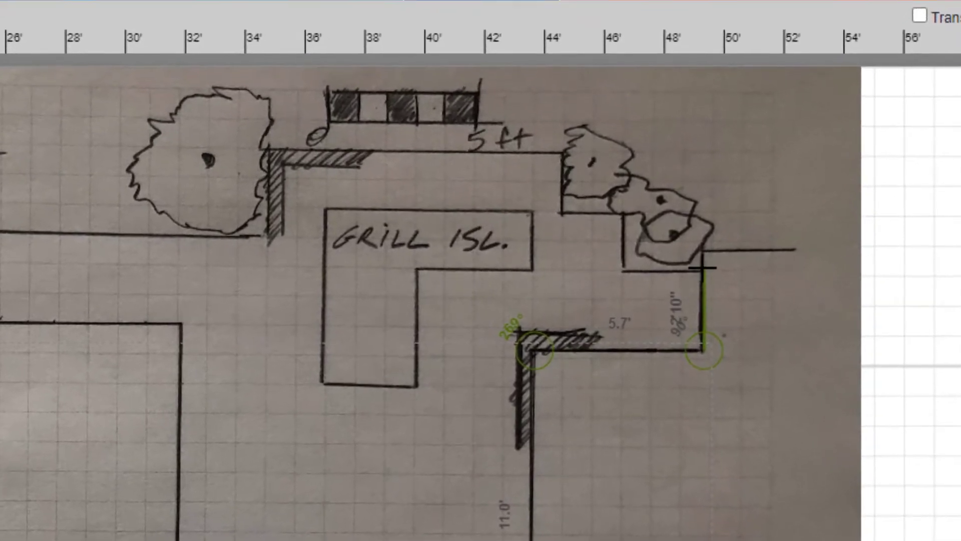
left_click(703, 269)
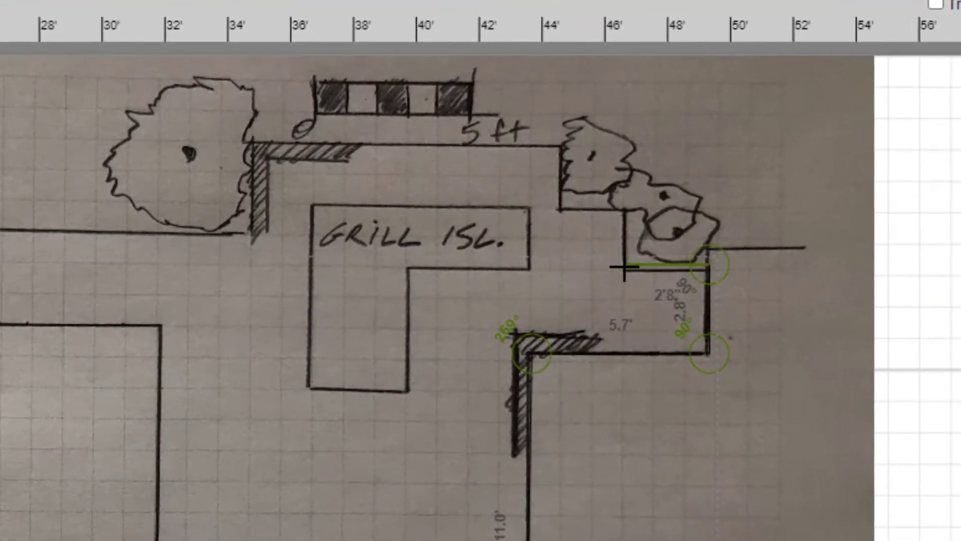
left_click(624, 206)
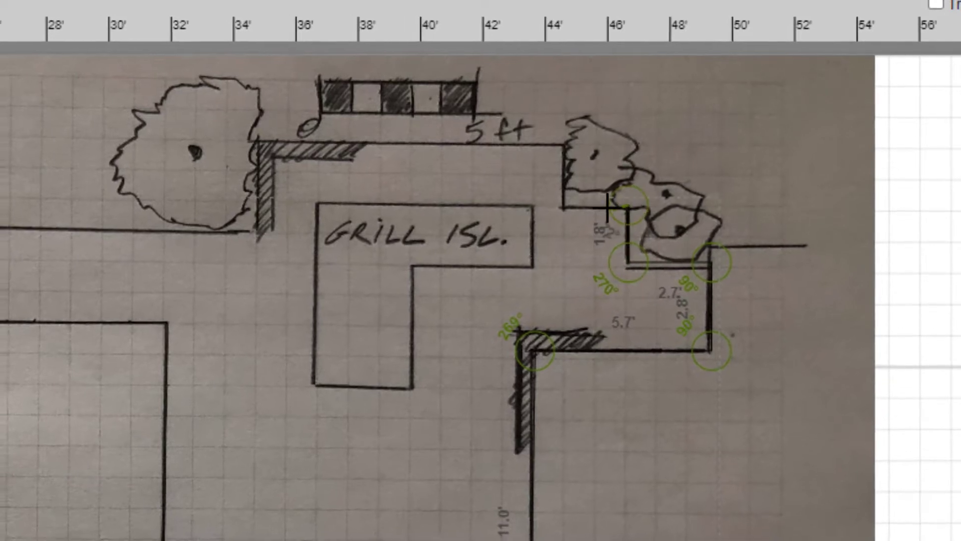
left_click(559, 208)
left_click(589, 135)
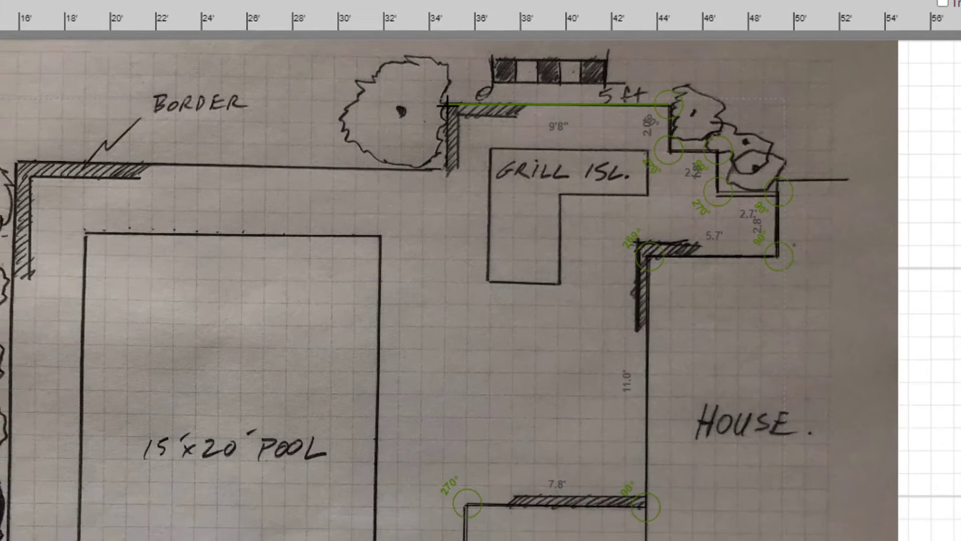
Close the paver outline along the grill area, upper border and left side, and adjust the starting corner so the lower edge is about 20.3 ft
left_click(421, 110)
left_click(416, 180)
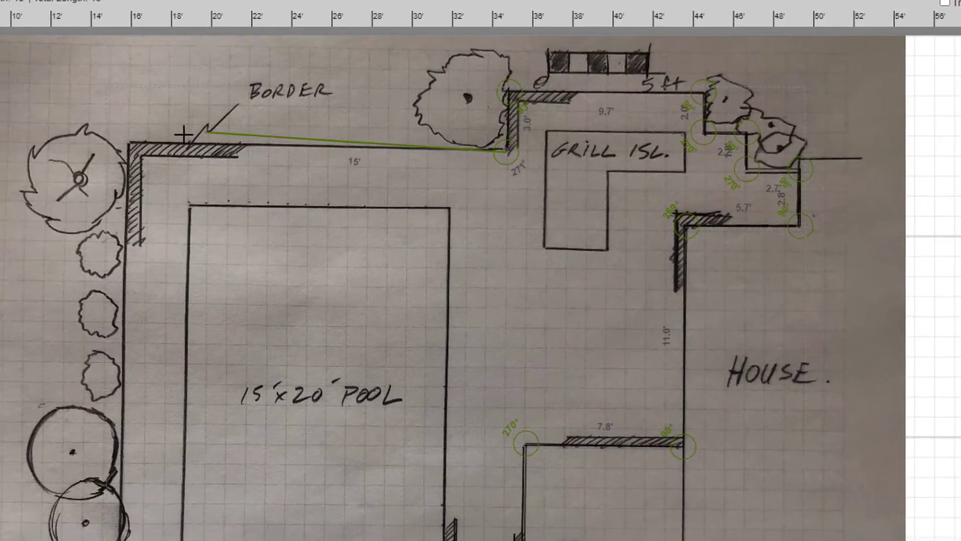
left_click(133, 144)
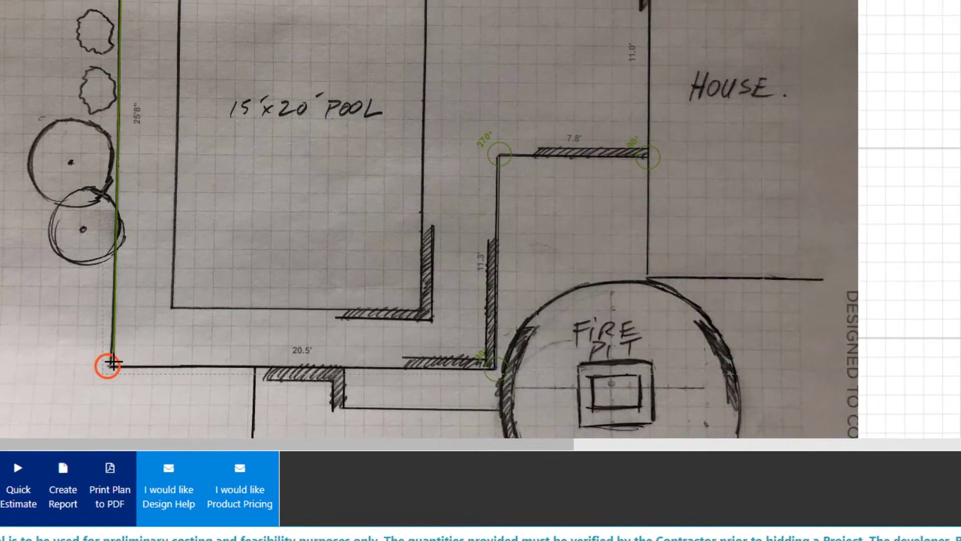
left_click(110, 360)
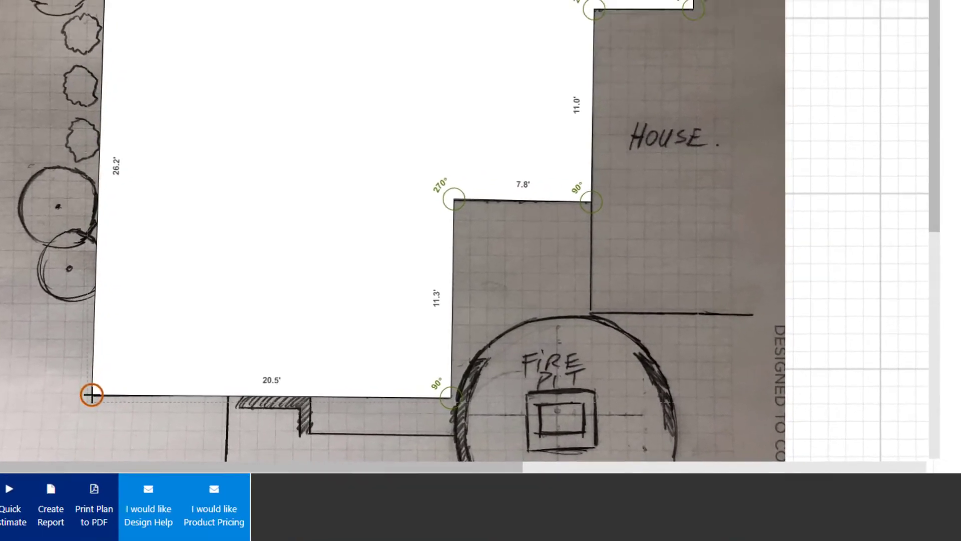
left_click_drag(96, 386, 103, 385)
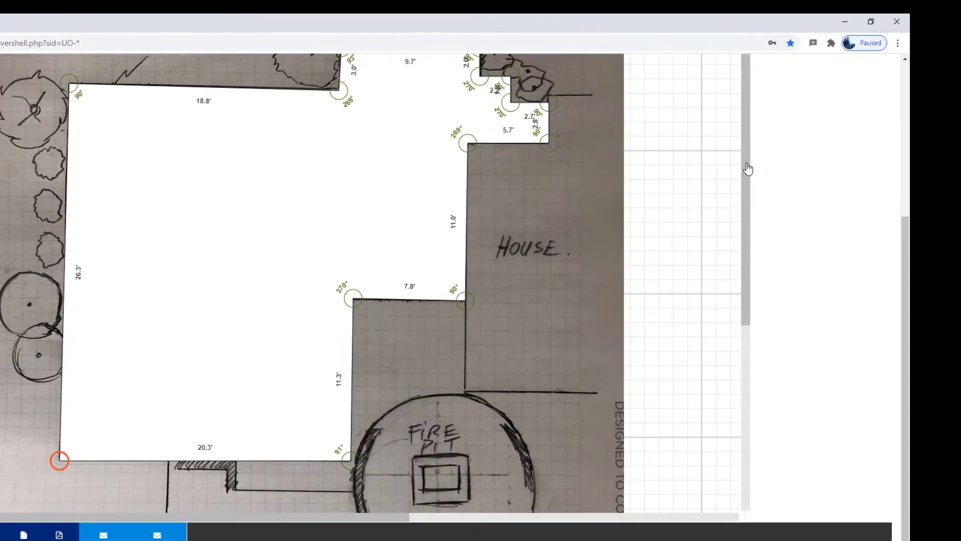
Assign Beacon Hill Flagstone 60 mm Random Bundle, Pattern A in Granite Fusion, to the traced patio area
left_click_drag(906, 264, 903, 170)
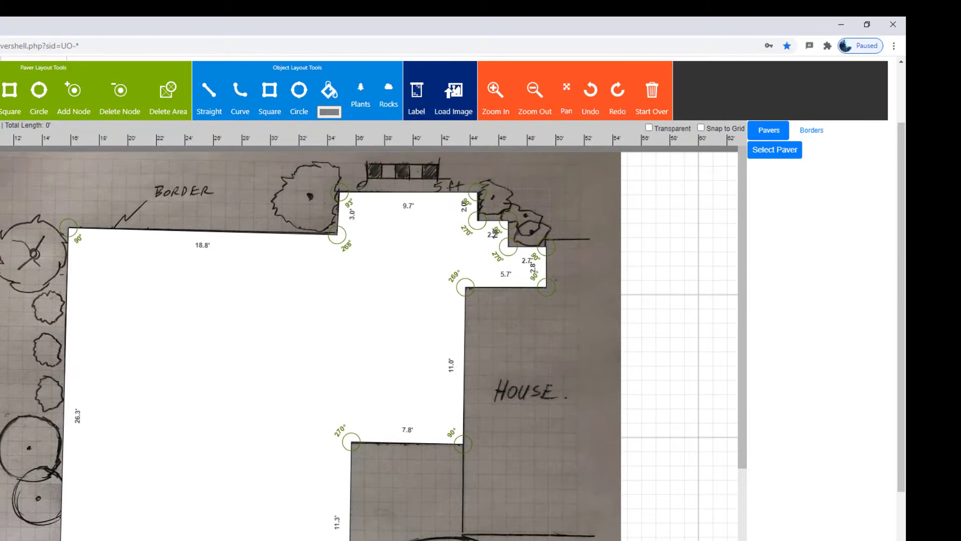
left_click(771, 150)
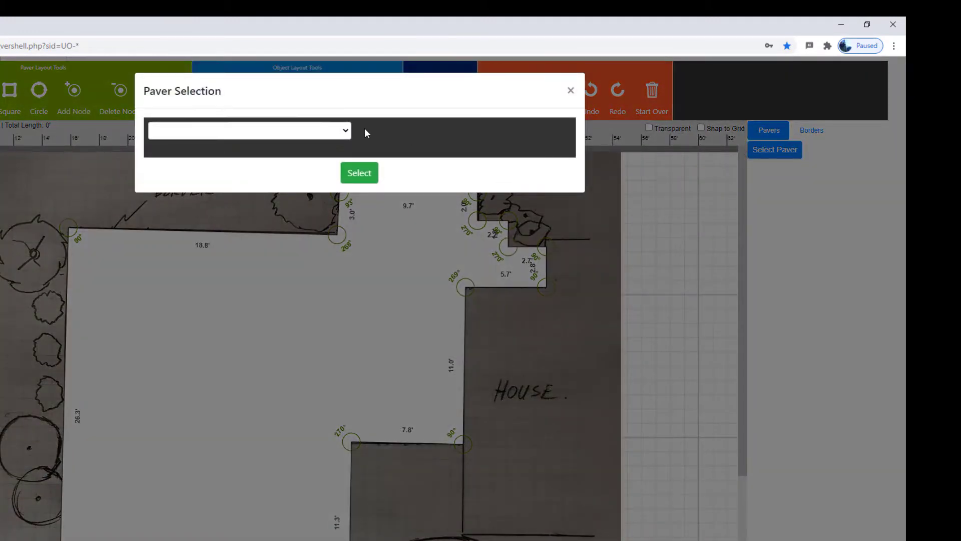
left_click(332, 129)
left_click(200, 166)
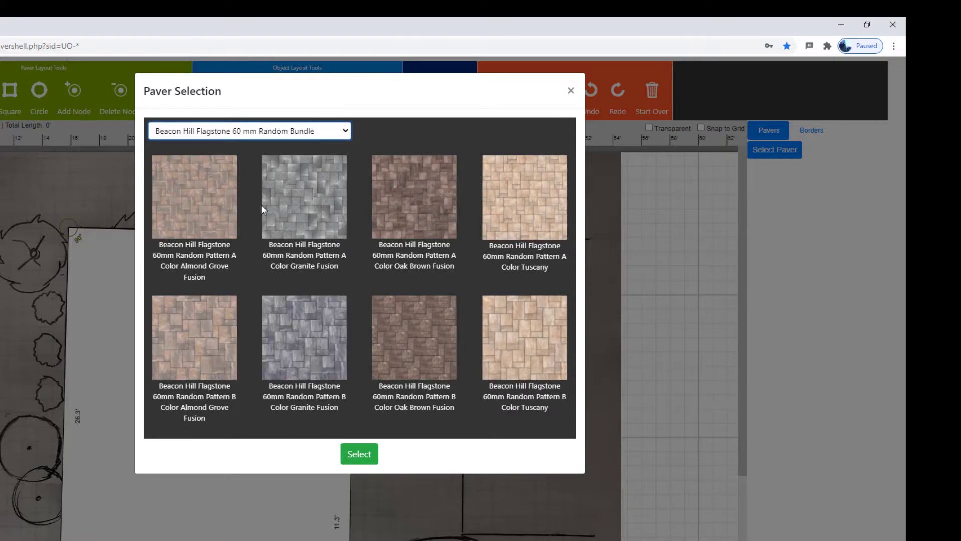
left_click(299, 206)
left_click(347, 459)
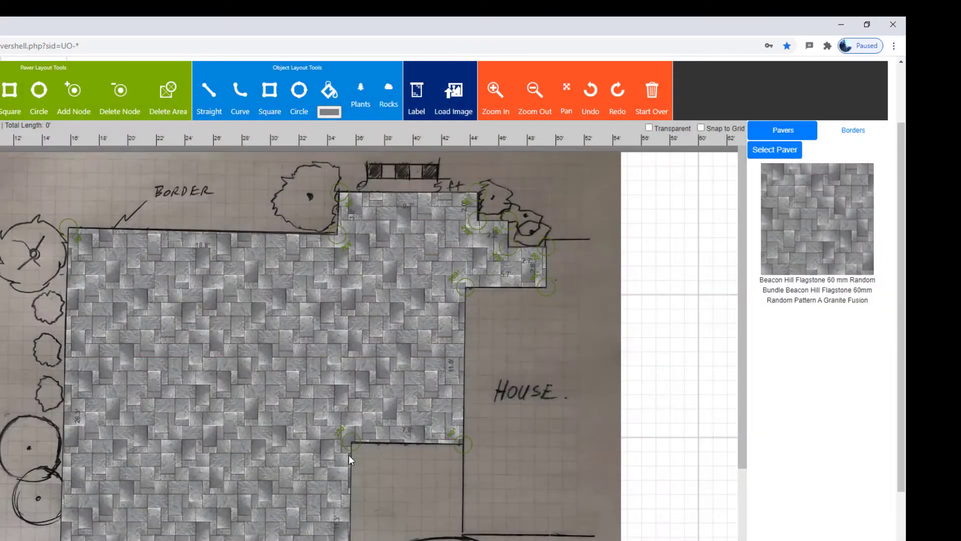
Add a Copthorne Burgundy Red sailor border around the patio area
left_click(853, 130)
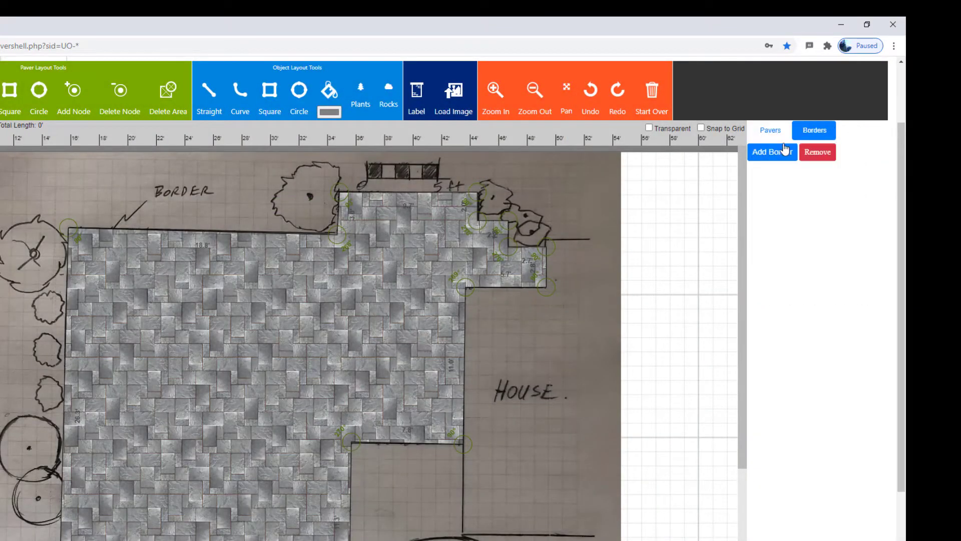
left_click(775, 152)
left_click(304, 134)
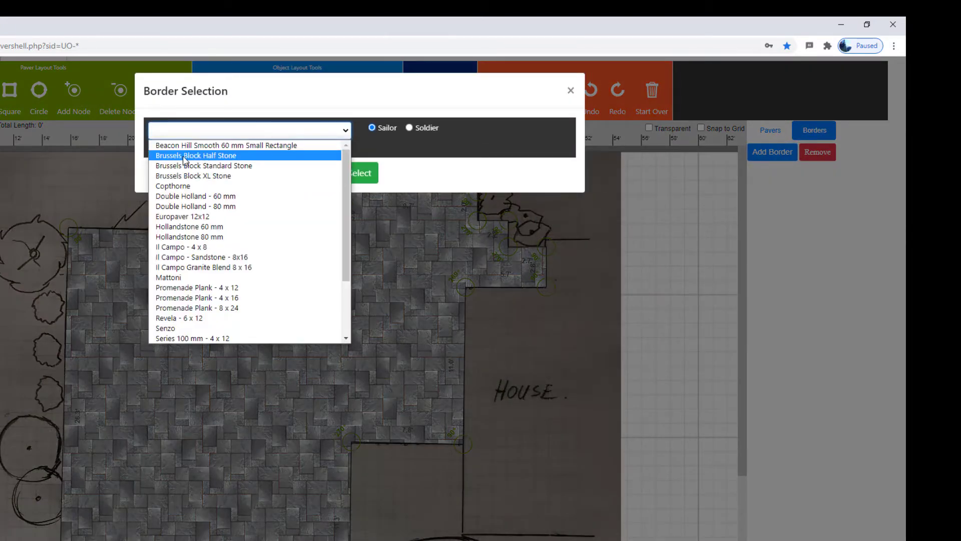
left_click(163, 185)
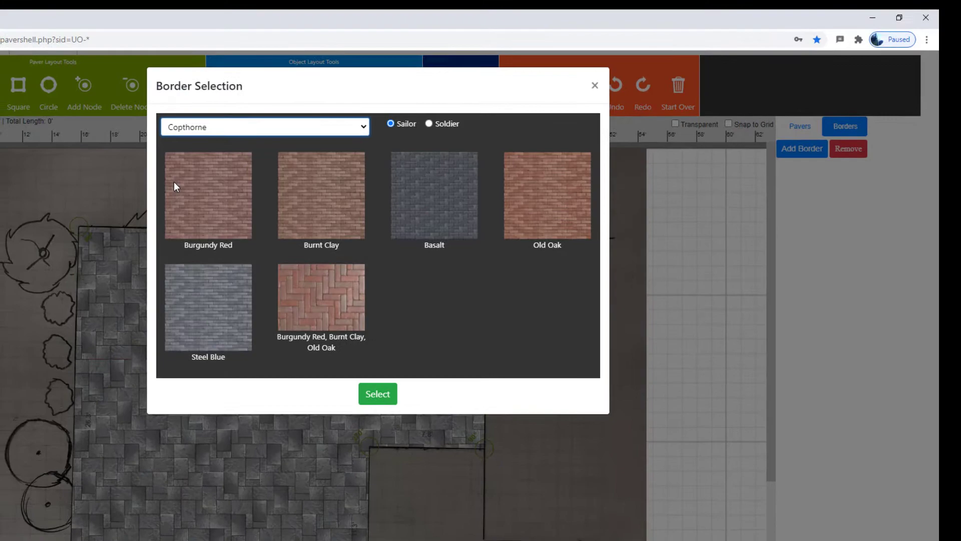
left_click(223, 203)
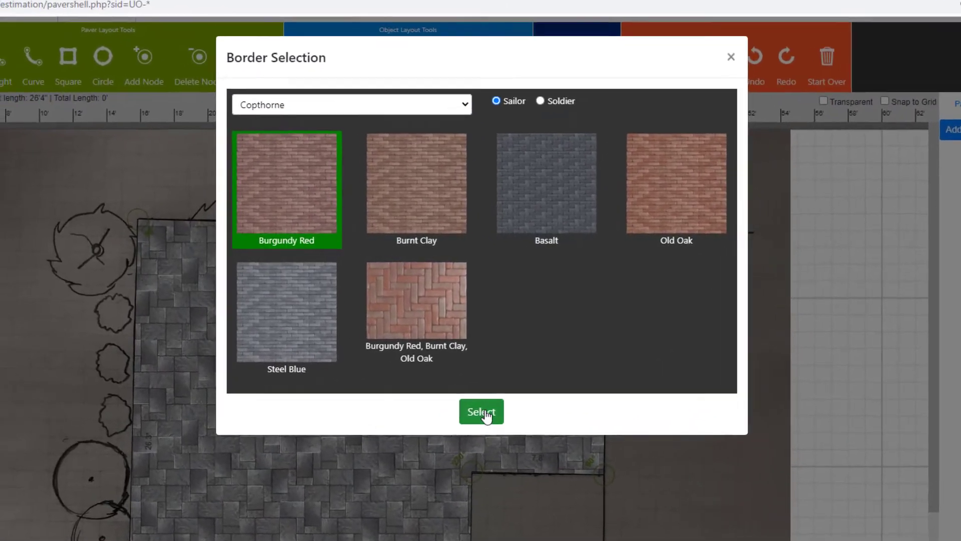
left_click(482, 412)
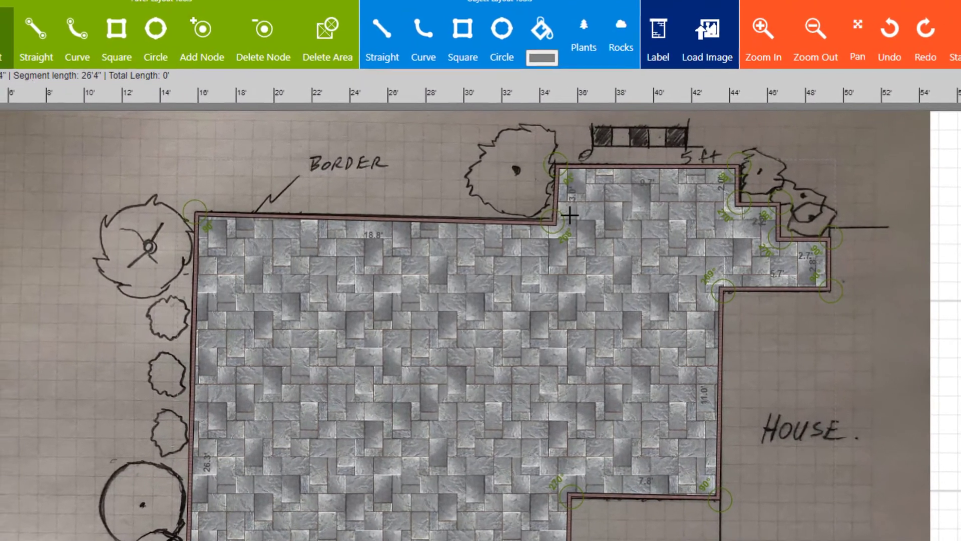
Move the patio's upper-left corner node slightly outward to match the sketch, making the upper edge about 19 ft long
left_click(779, 33)
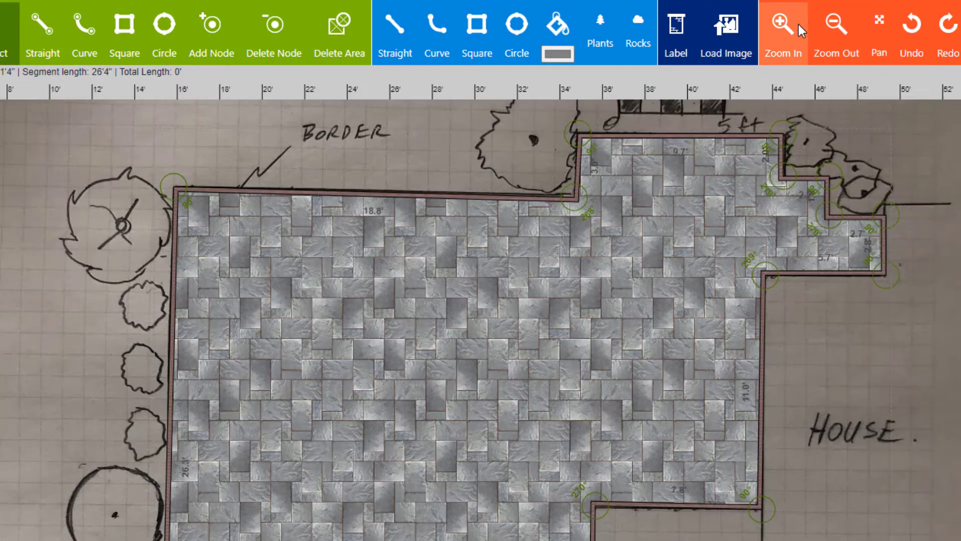
left_click(801, 31)
left_click(801, 31)
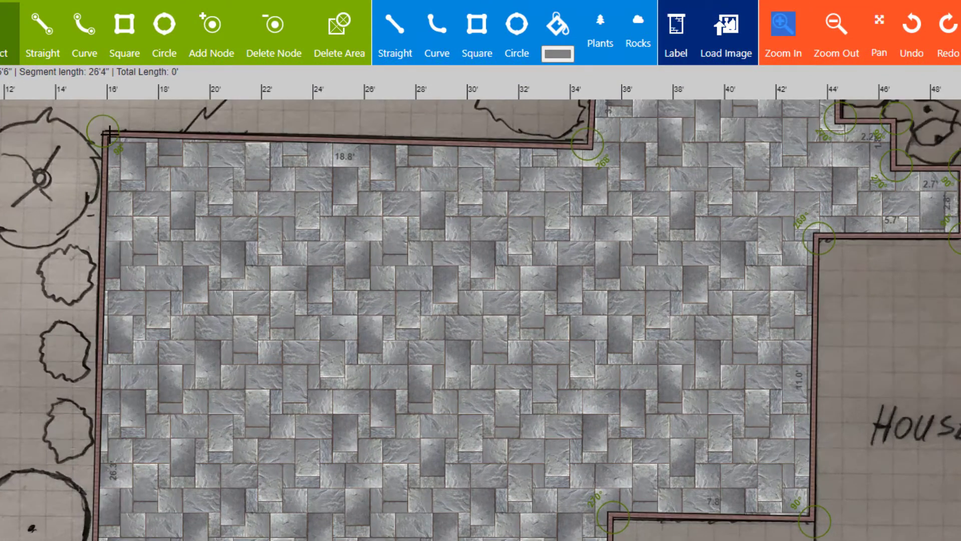
left_click(107, 140)
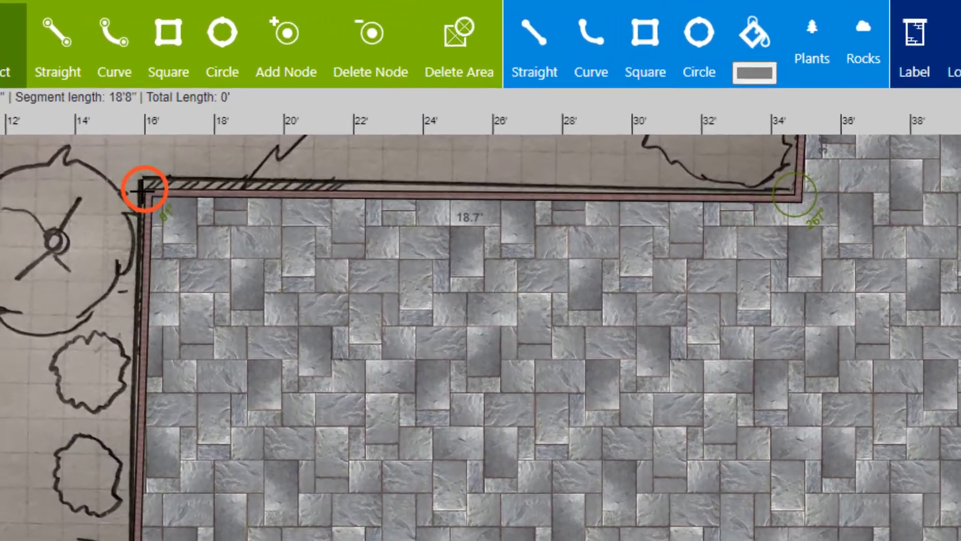
left_click_drag(142, 191, 134, 186)
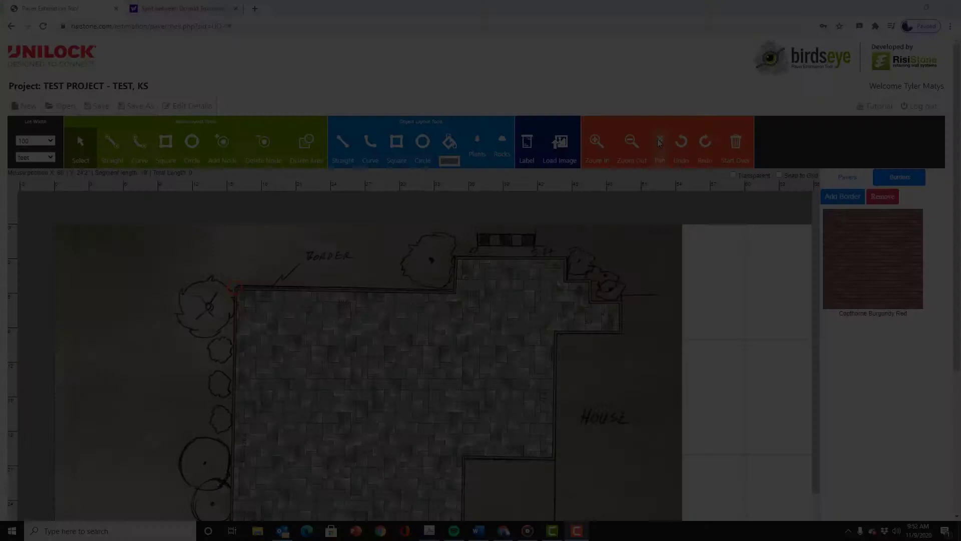
Examine the bordered patio against the sketch, including the house side, fire pit and lower edge, ending with the whole plan in view
left_click(660, 149)
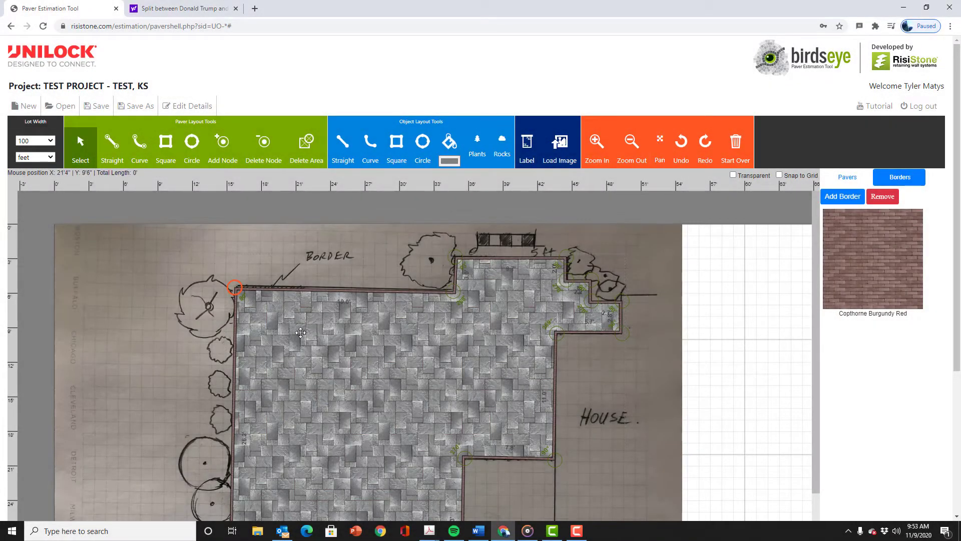
scroll(300, 332, "down", 5)
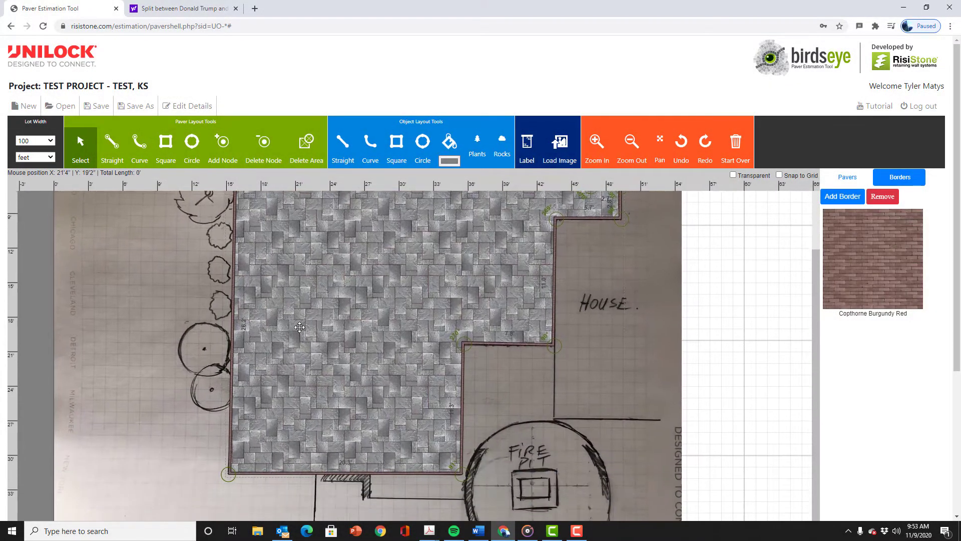
left_click_drag(299, 327, 299, 322)
left_click_drag(349, 382, 320, 400)
left_click_drag(445, 331, 442, 334)
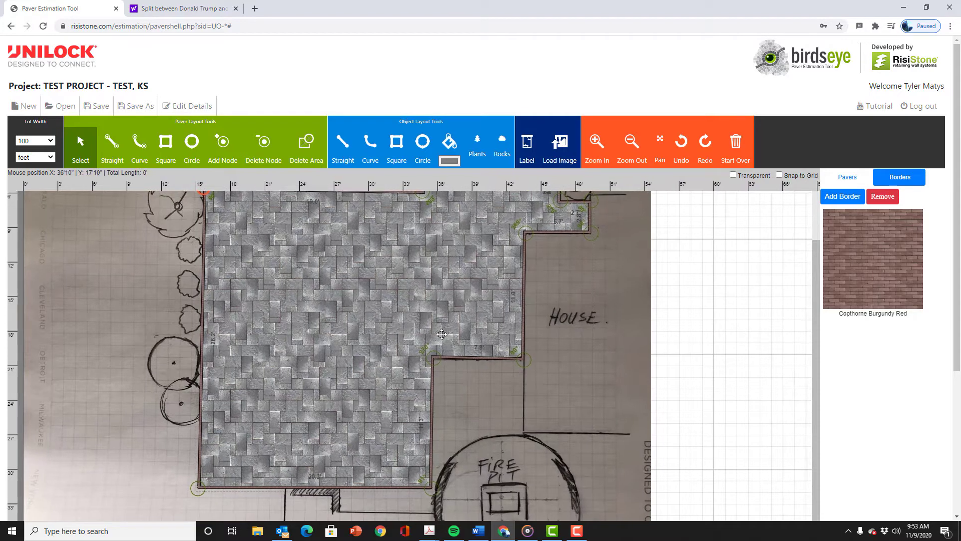
left_click_drag(476, 302, 442, 353)
mouse_move(427, 300)
left_mouse_down()
mouse_move(422, 331)
mouse_move(455, 342)
left_mouse_up()
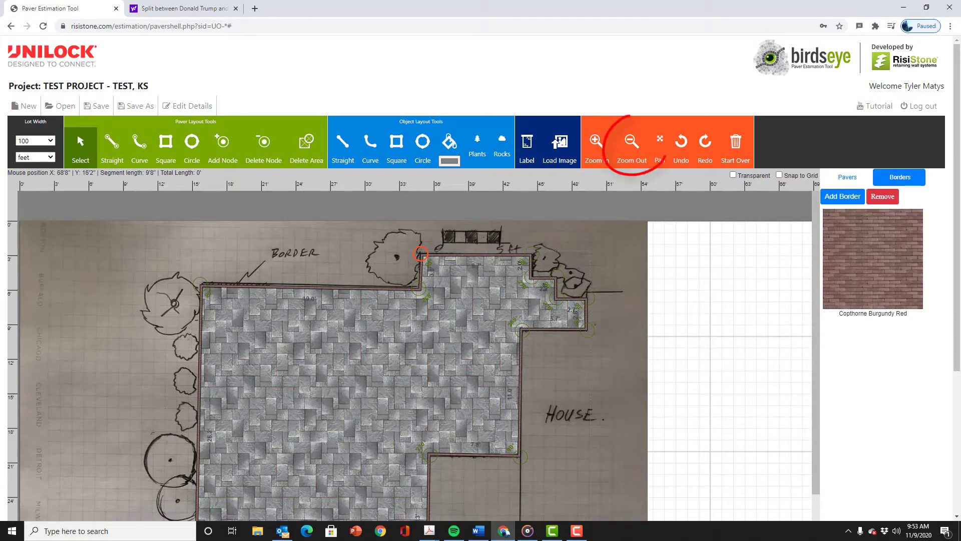
left_click(634, 145)
left_click(633, 145)
mouse_move(612, 422)
left_mouse_down()
mouse_move(558, 294)
mouse_move(441, 334)
left_mouse_up()
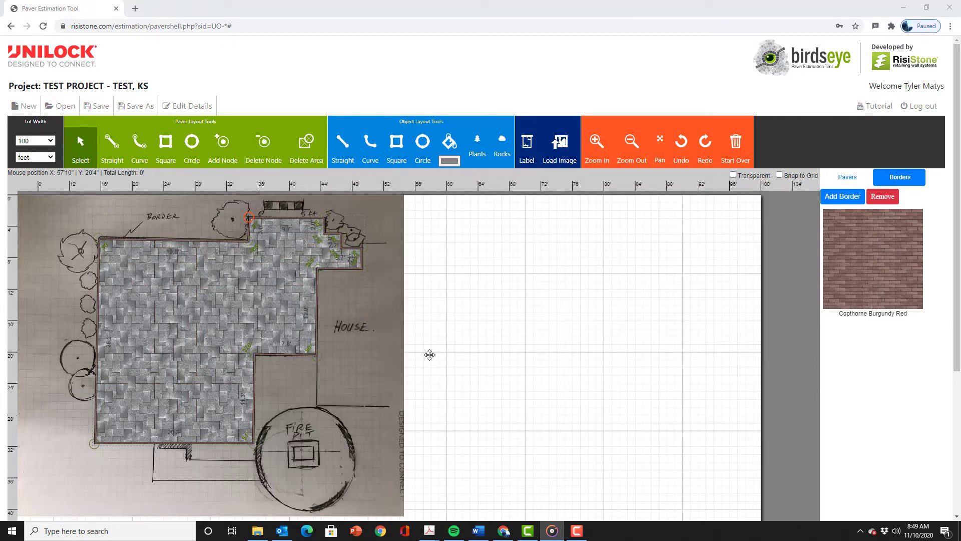
Make the pavers transparent and draw a rectangular object over the sketched pool, about 13 by 20 ft
left_click(733, 175)
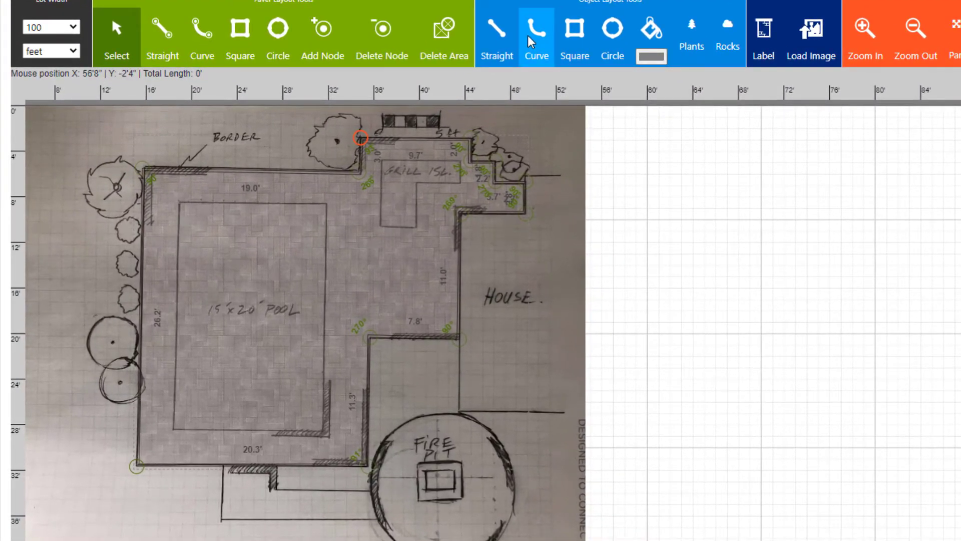
left_click(574, 31)
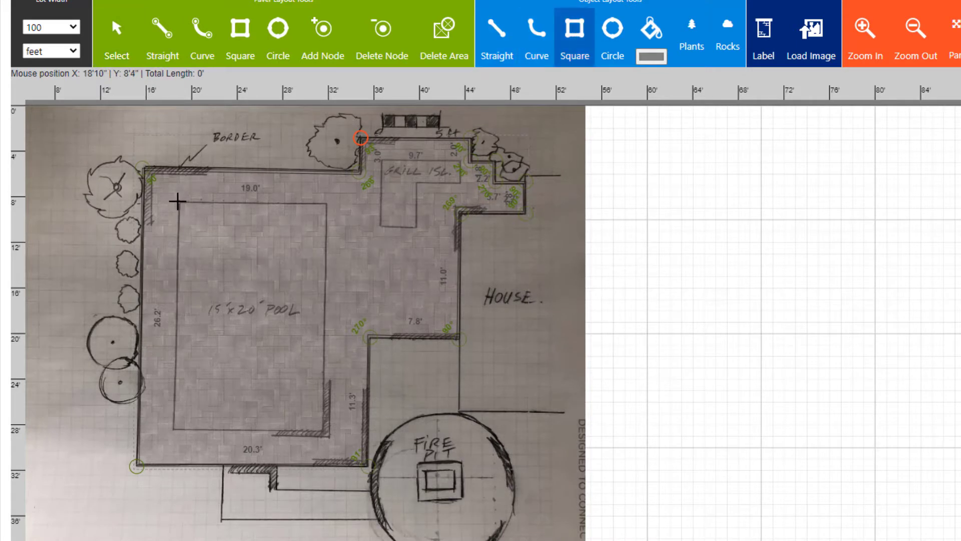
left_click_drag(178, 202, 322, 429)
Trace the L-shaped grill island with straight object lines and adjust its lower corner on the house side to fit the sketch
left_click(497, 31)
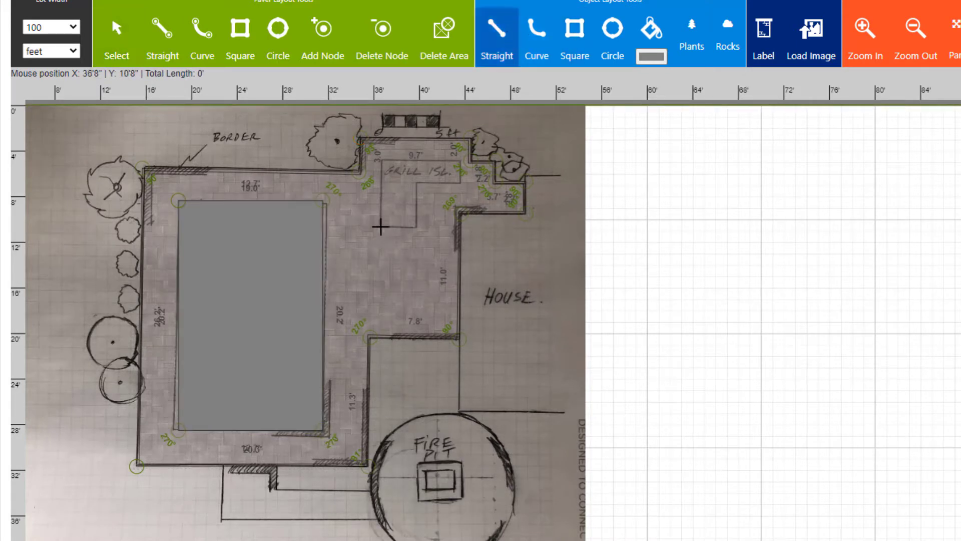
left_click(381, 228)
left_click(416, 227)
left_click(418, 182)
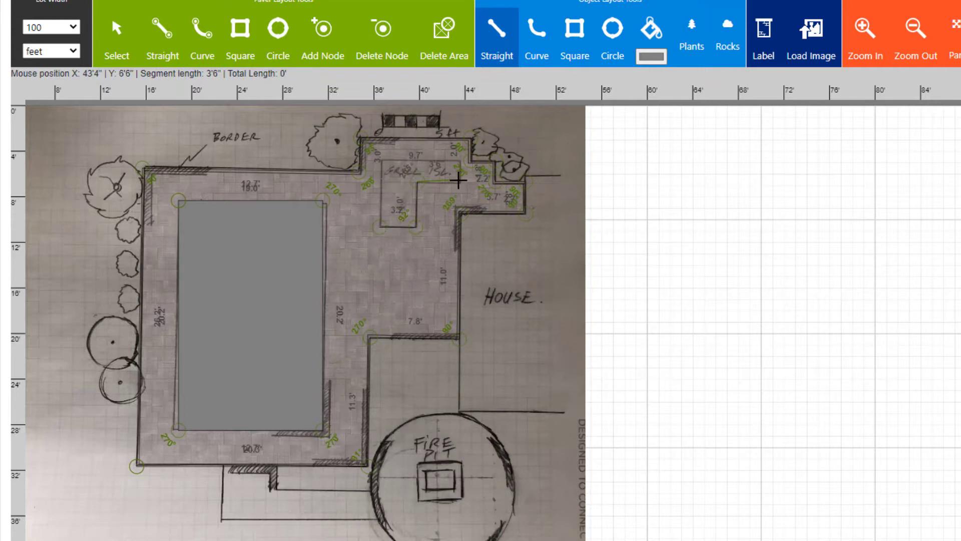
left_click(460, 179)
left_click(460, 159)
left_click(381, 159)
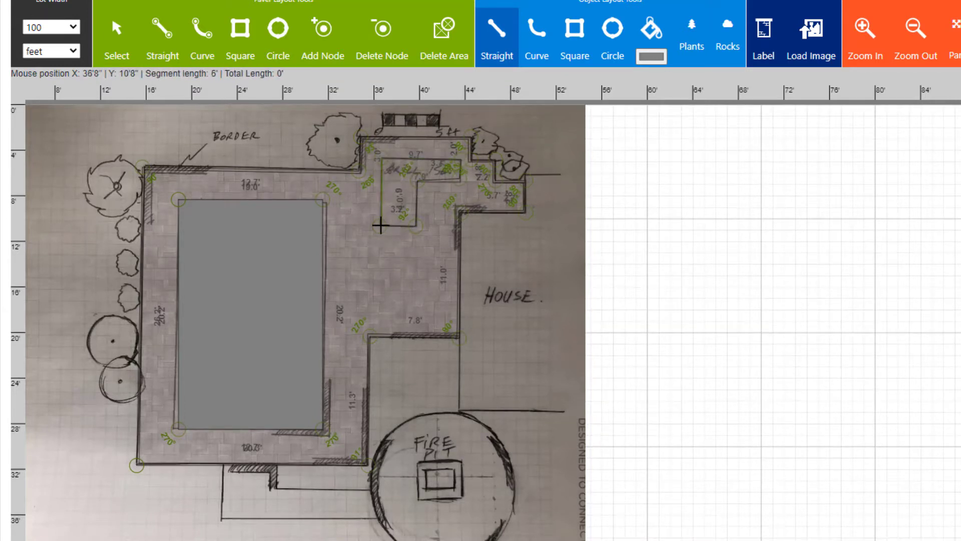
left_click(380, 225)
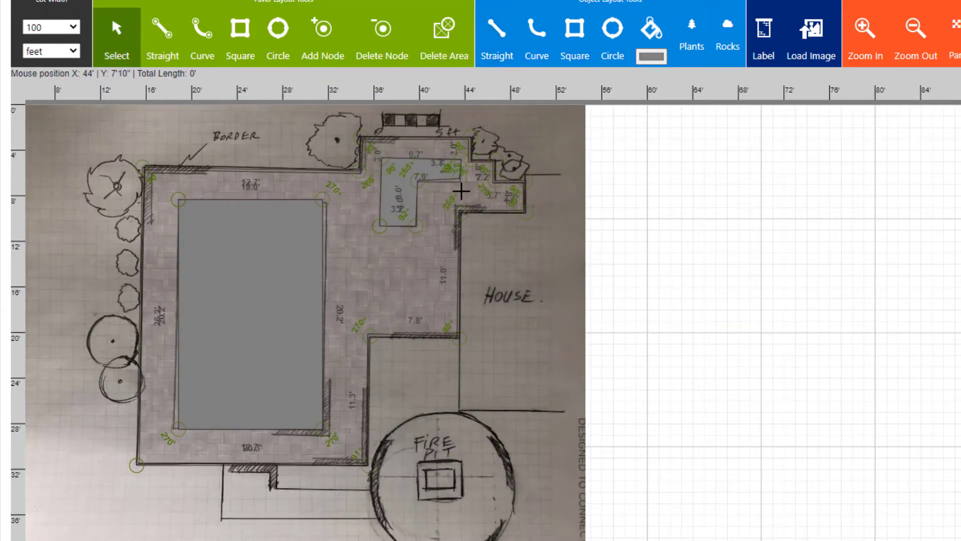
left_click_drag(459, 176, 460, 181)
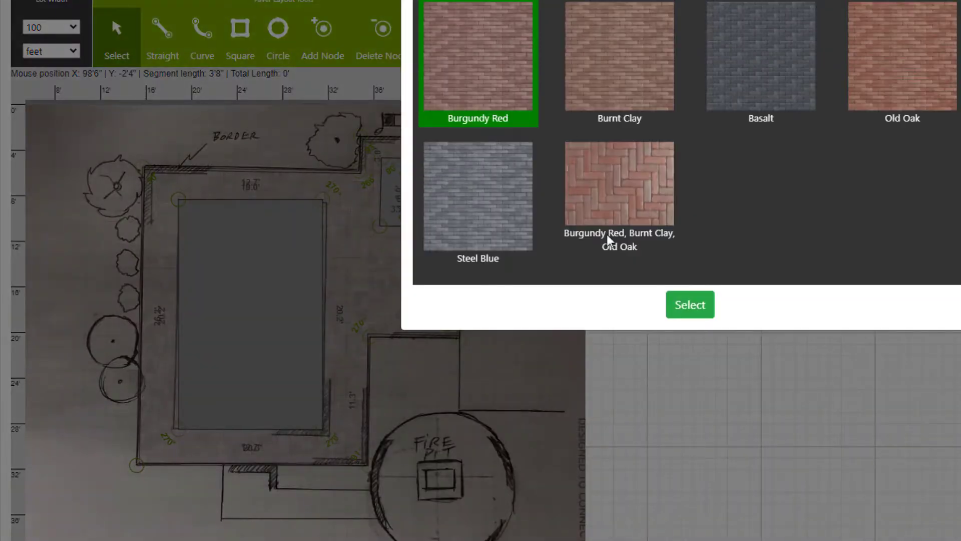
Add Copthorne Burgundy Red borders around the grill island and the pool, and turn off paver transparency
left_click(690, 304)
left_click(179, 199)
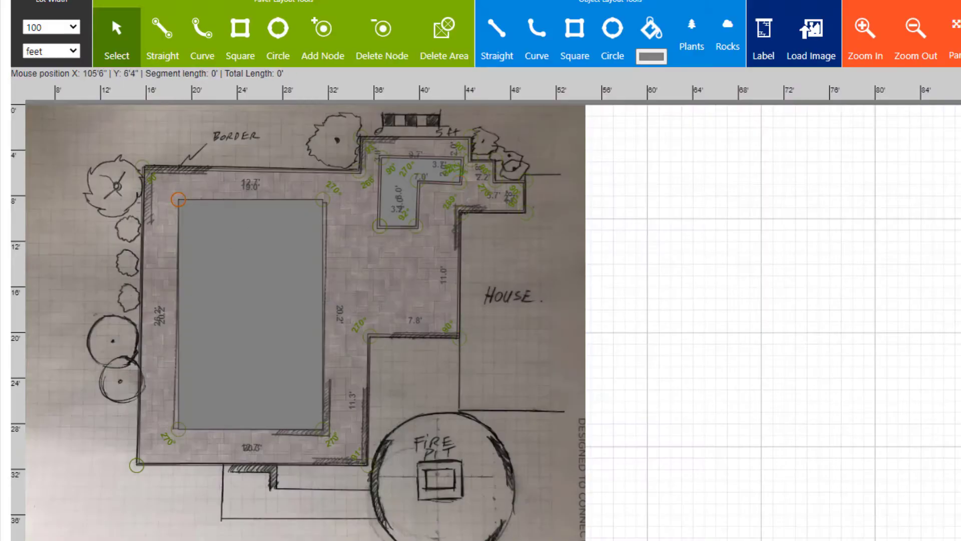
left_click(696, 303)
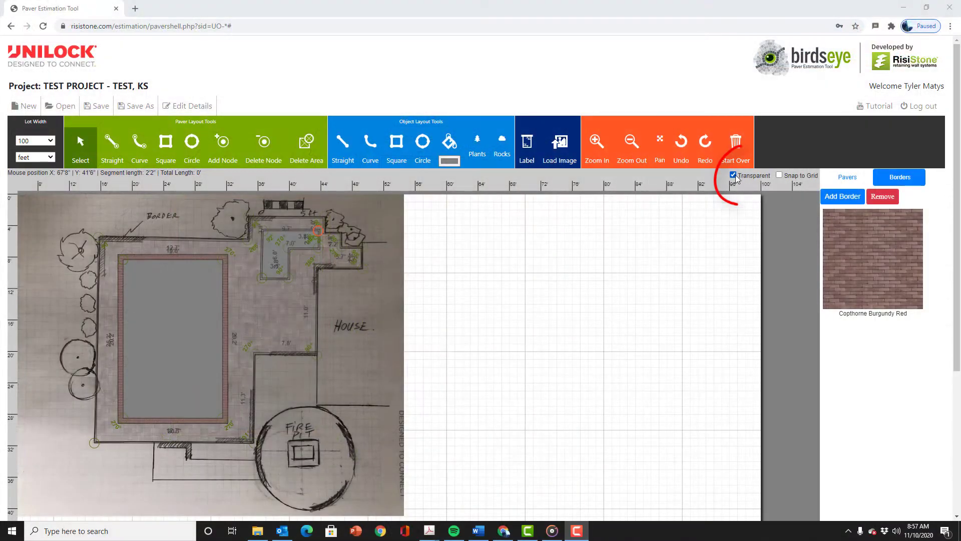
left_click(733, 176)
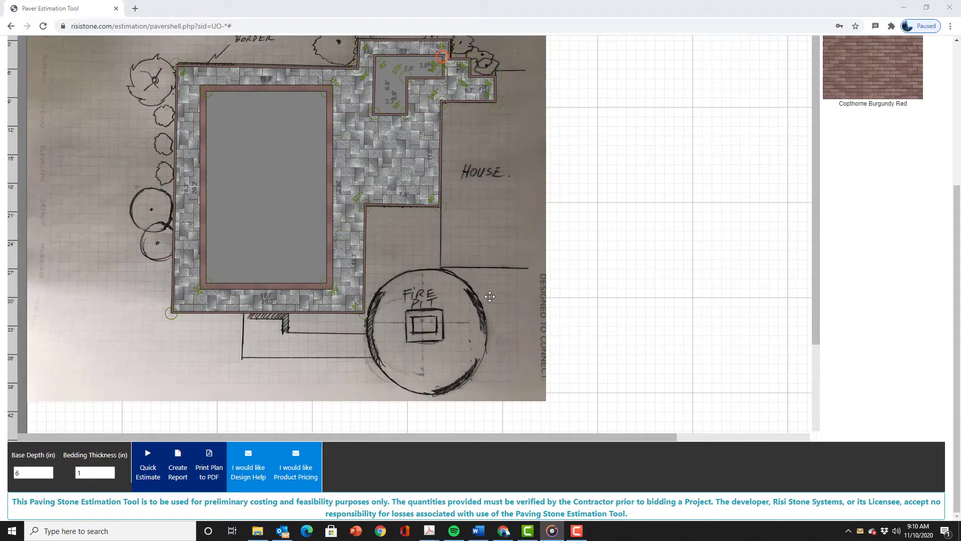
Draw the walkway centreline from the patio's lower edge, about 4 ft down and 12.7 ft across into the fire pit circle
left_click_drag(880, 241, 882, 242)
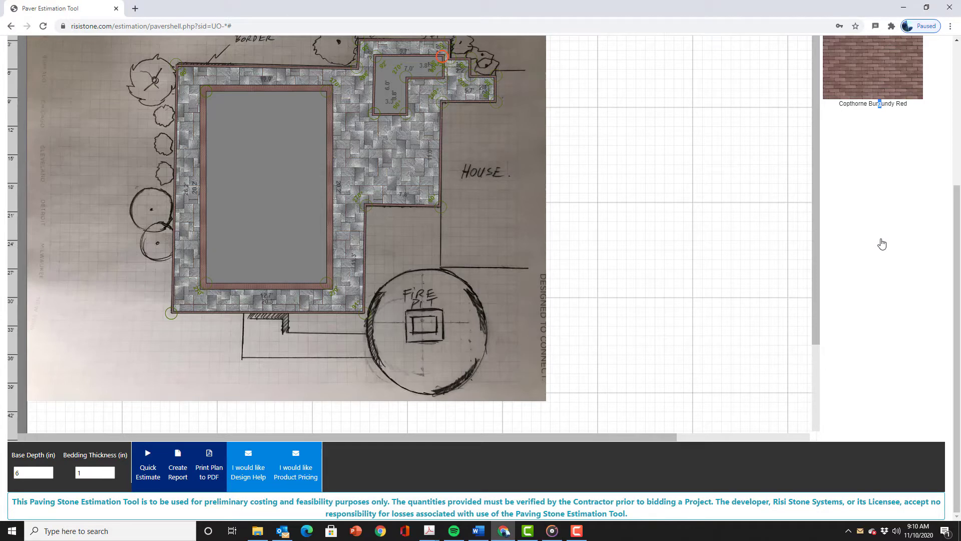
scroll(882, 243, "up", 3)
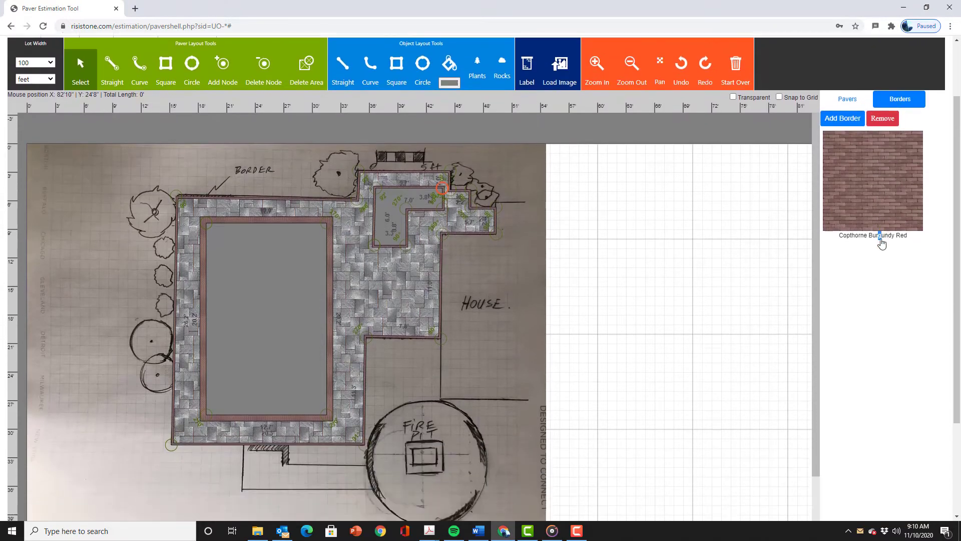
scroll(882, 244, "up", 1)
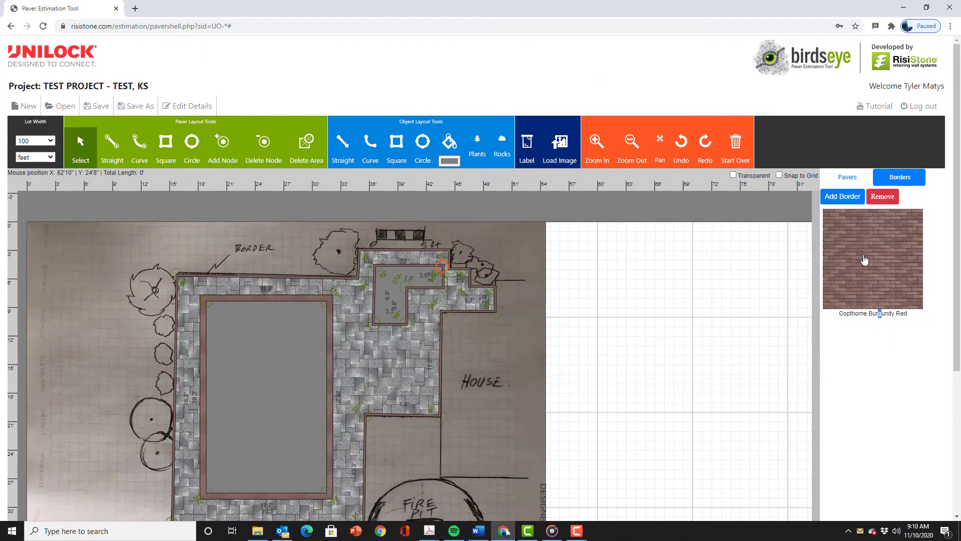
left_click(596, 148)
scroll(558, 266, "down", 5)
scroll(412, 472, "up", 2)
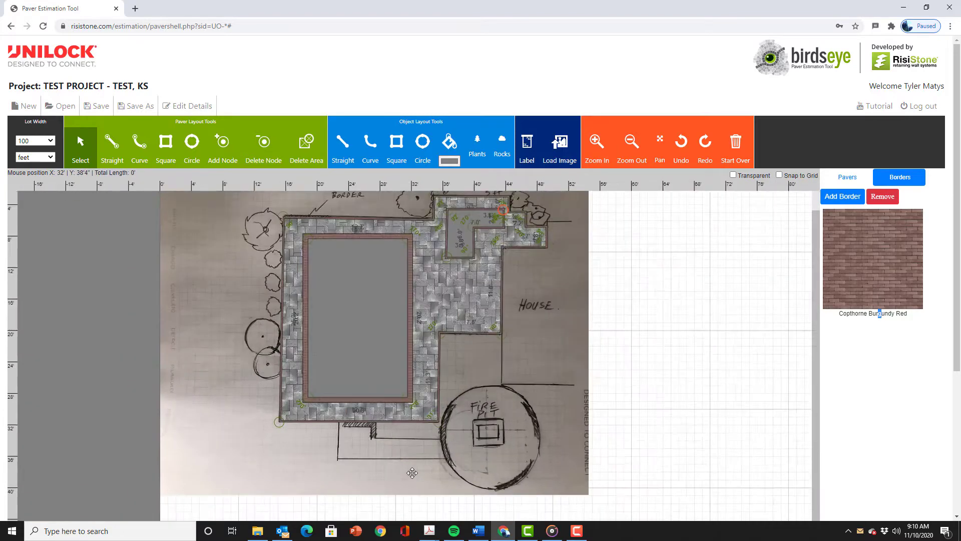
scroll(412, 473, "up", 3)
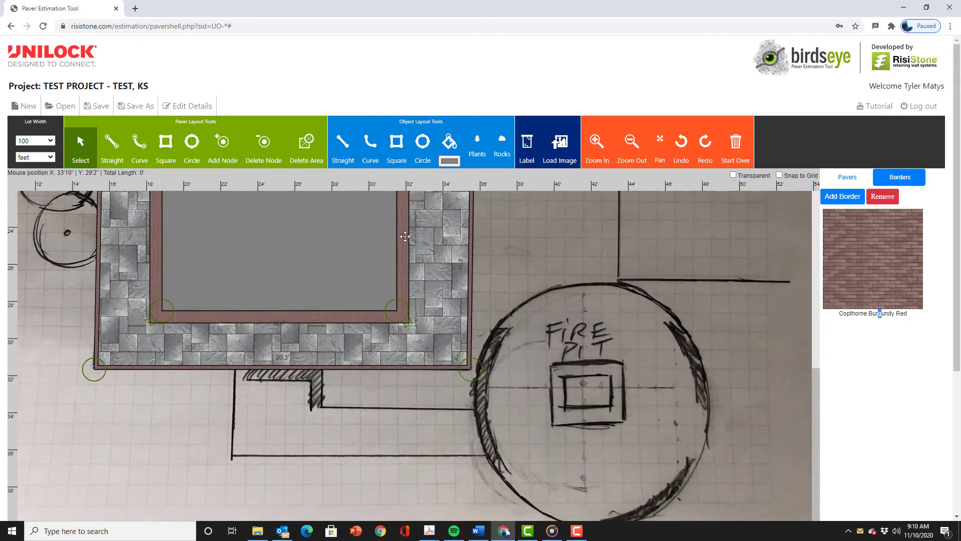
left_click(111, 146)
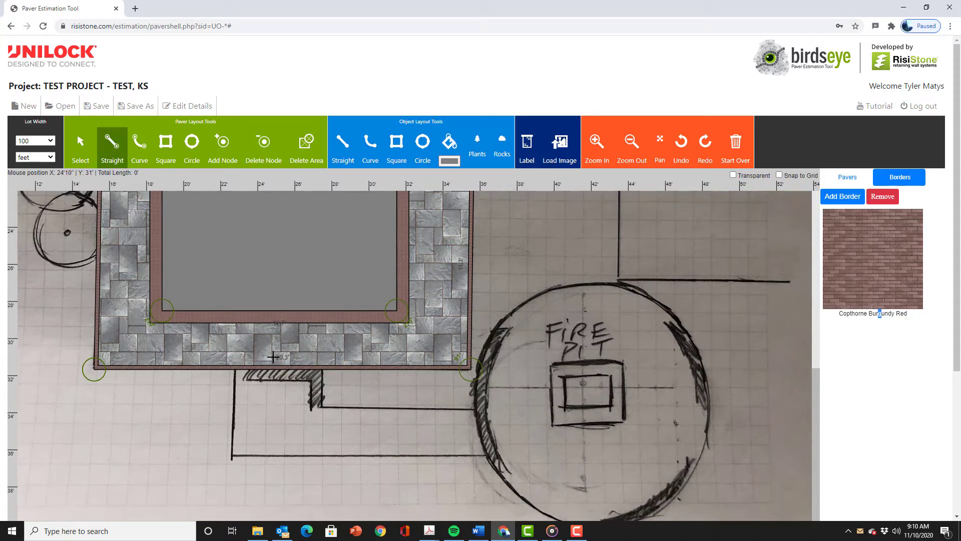
left_click(273, 356)
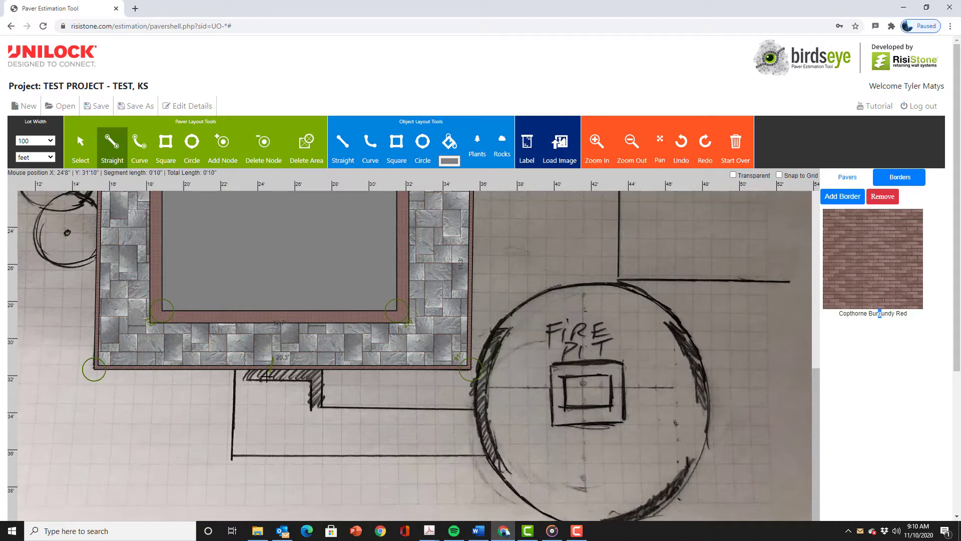
left_click(273, 430)
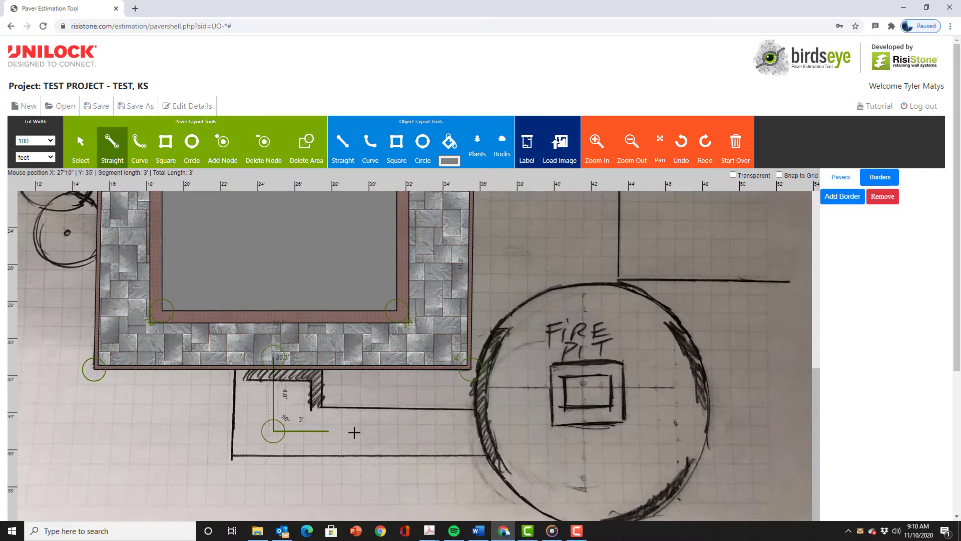
left_click(506, 431)
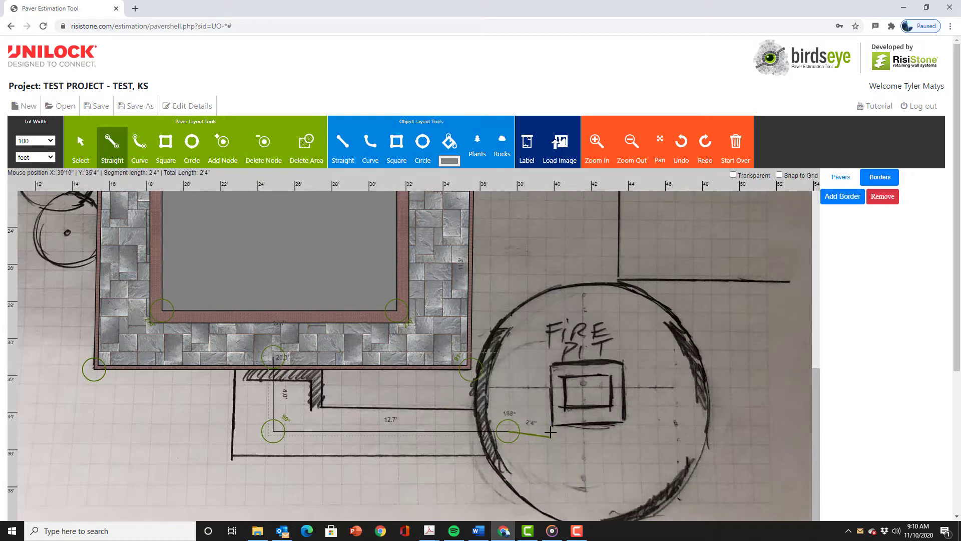
Convert the walkway centreline to a paver path about 4 ft wide
right_click(537, 401)
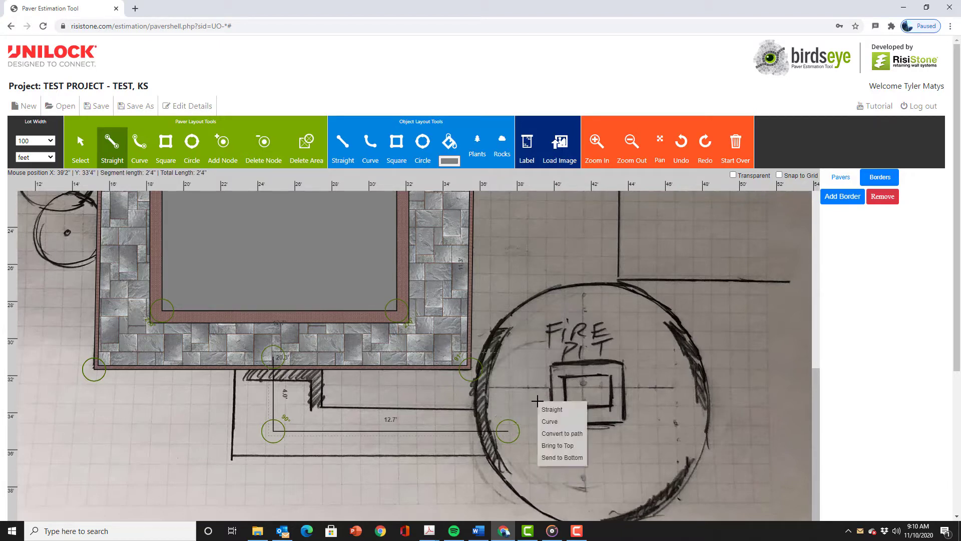
left_click(564, 438)
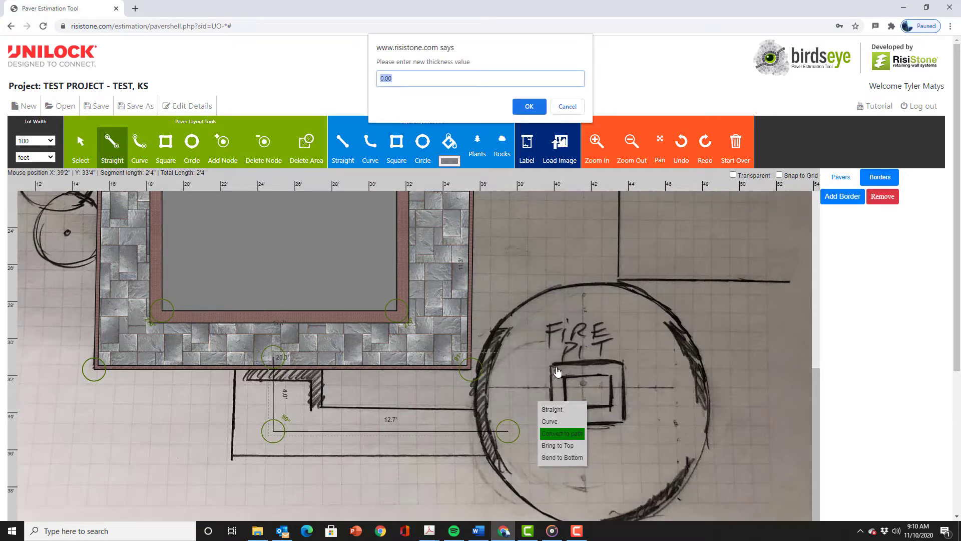
left_click(530, 106)
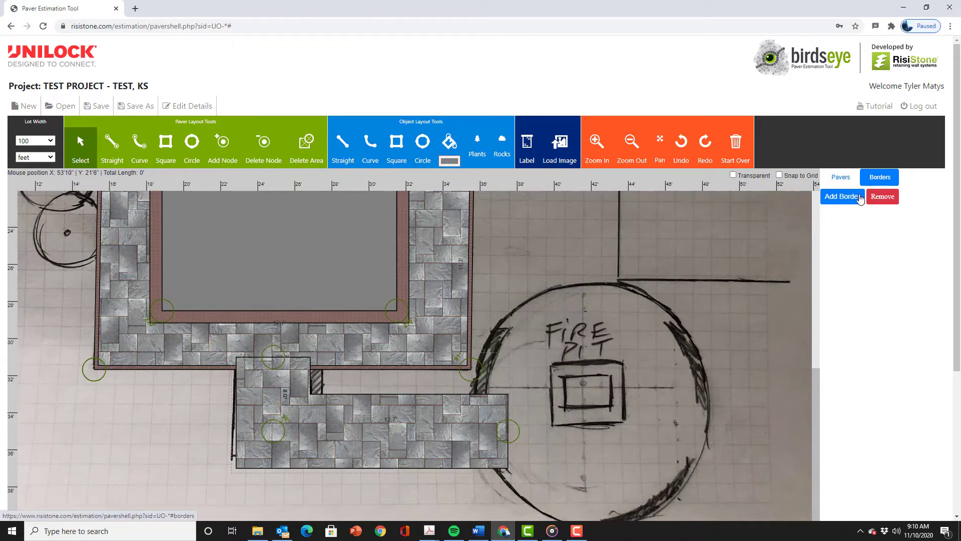
Add a Copthorne Burgundy Red soldier border to the walkway and send the walkway beneath the patio
left_click(841, 197)
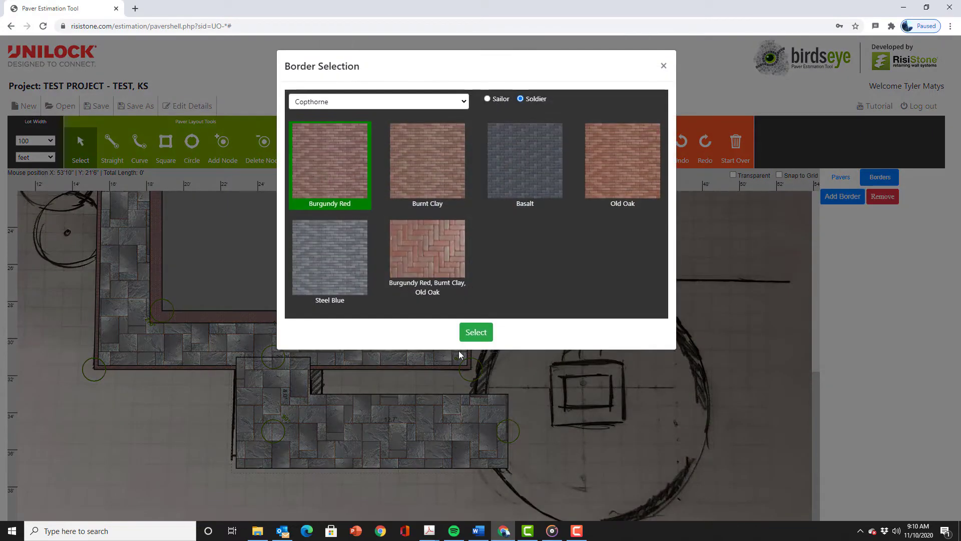
left_click(478, 333)
right_click(290, 431)
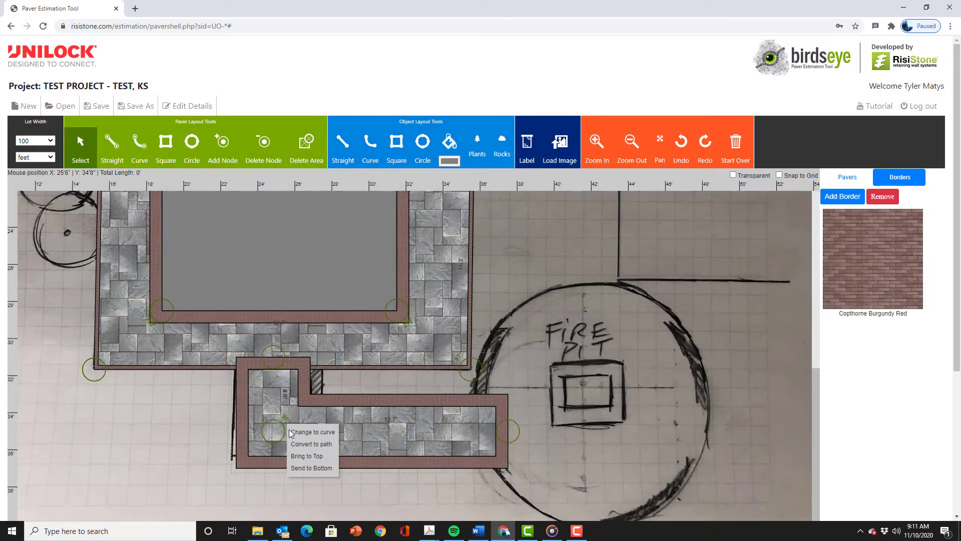
left_click(300, 468)
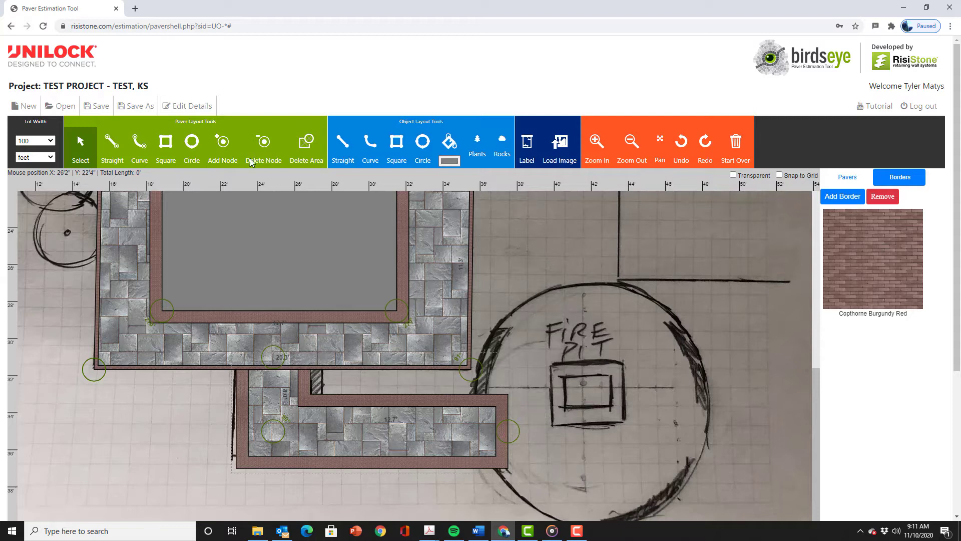
Draw a paver circle of about 6.7 ft radius over the sketched fire pit and fill it with Beacon Hill Flagstone Granite Fusion
left_click(192, 146)
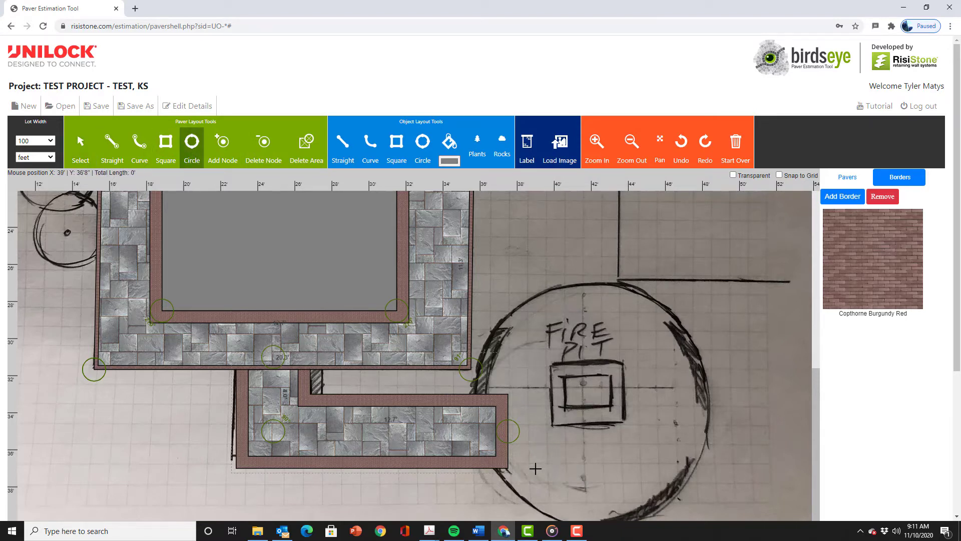
mouse_move(516, 501)
left_mouse_down()
mouse_move(697, 318)
mouse_move(761, 220)
left_mouse_up()
left_click_drag(678, 320, 638, 341)
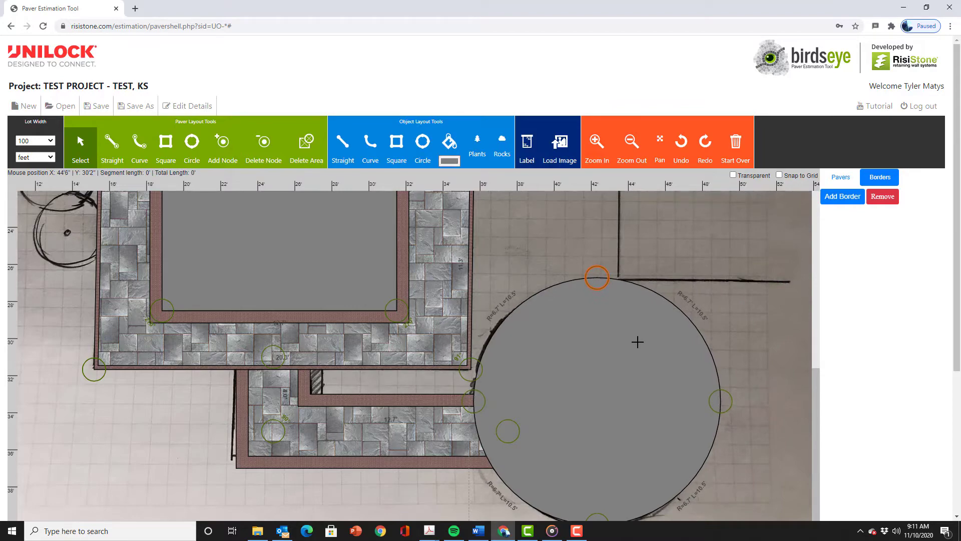
left_click(841, 177)
left_click(845, 194)
left_click(474, 388)
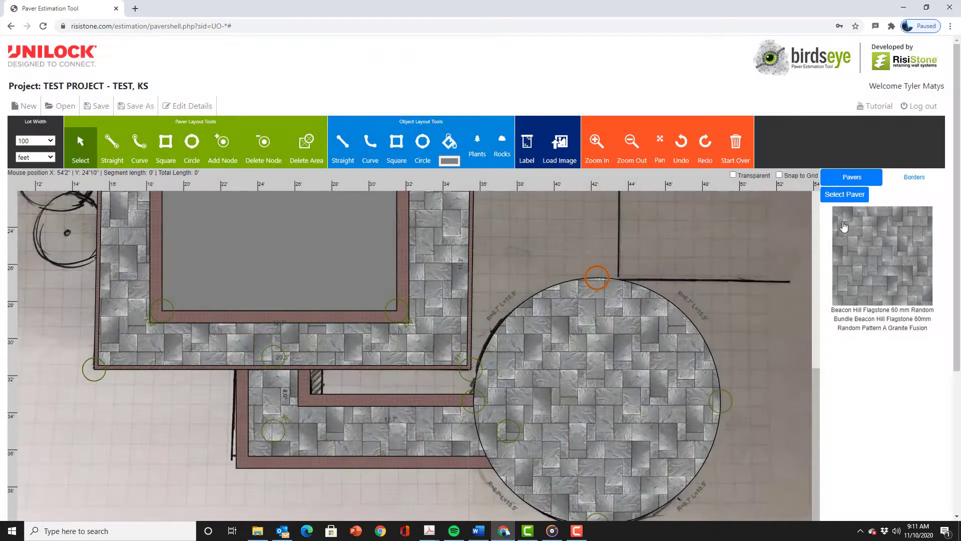
Add a Copthorne Burgundy Red border around the fire pit circle
left_click(915, 177)
left_click(843, 197)
left_click(474, 330)
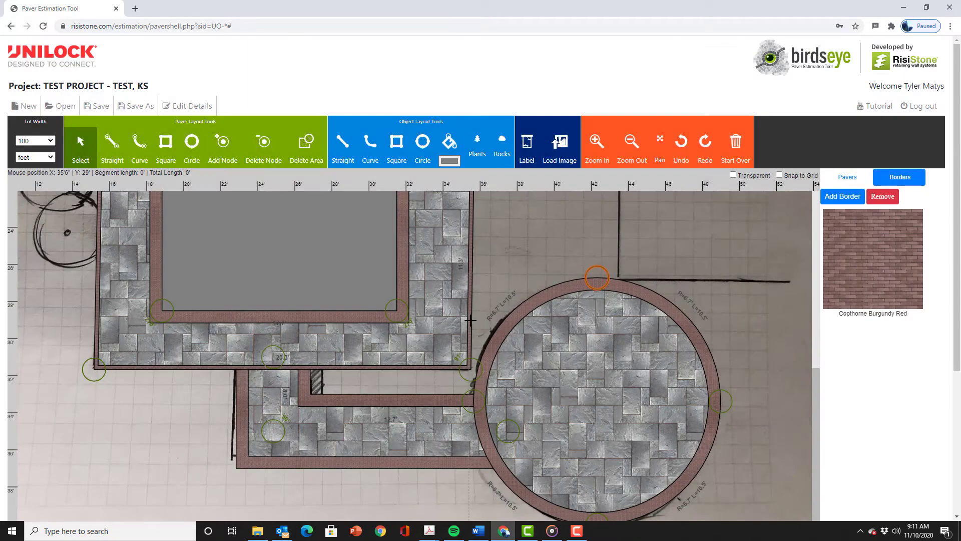
Place seven trees over the sketched plants, four along the pool's outer side and three around the grill island
left_click(631, 145)
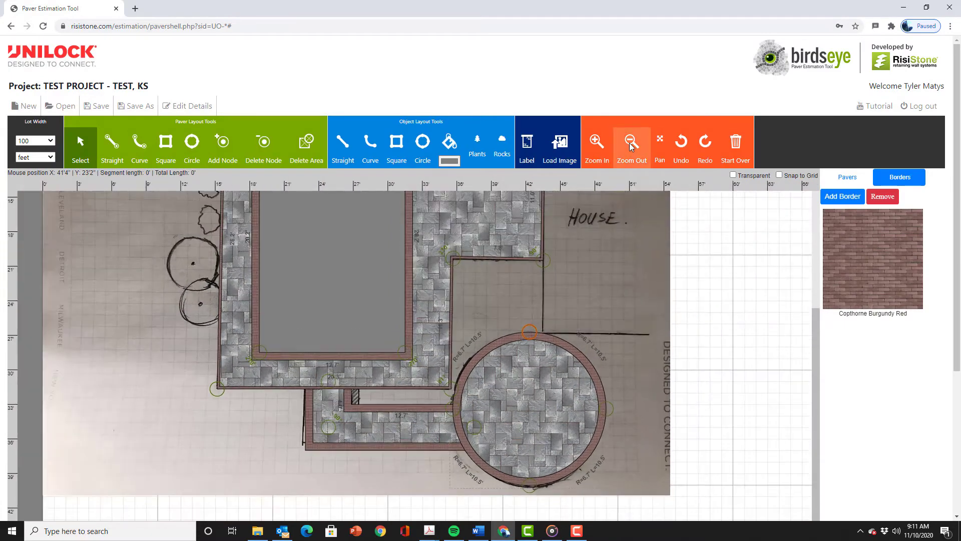
scroll(816, 332, "up", 1)
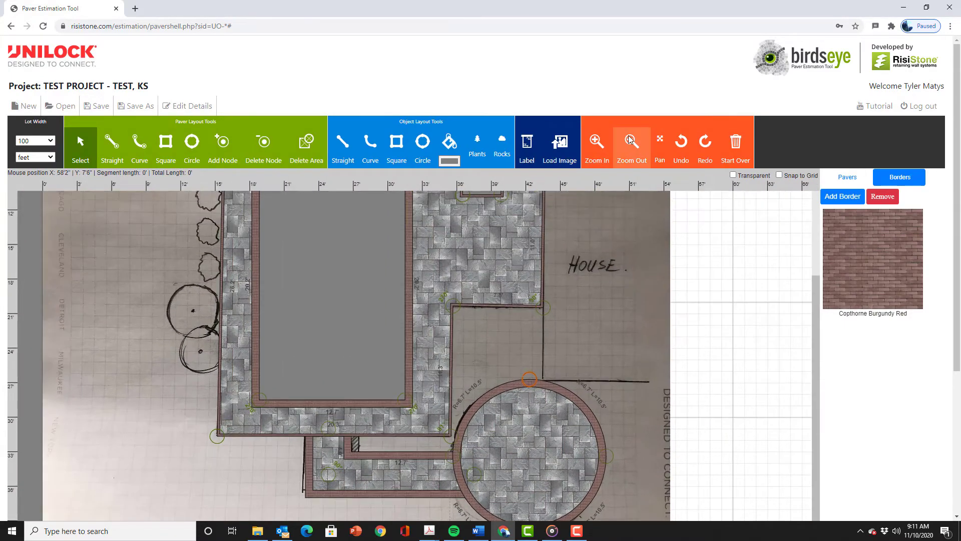
left_click(630, 140)
scroll(811, 273, "up", 2)
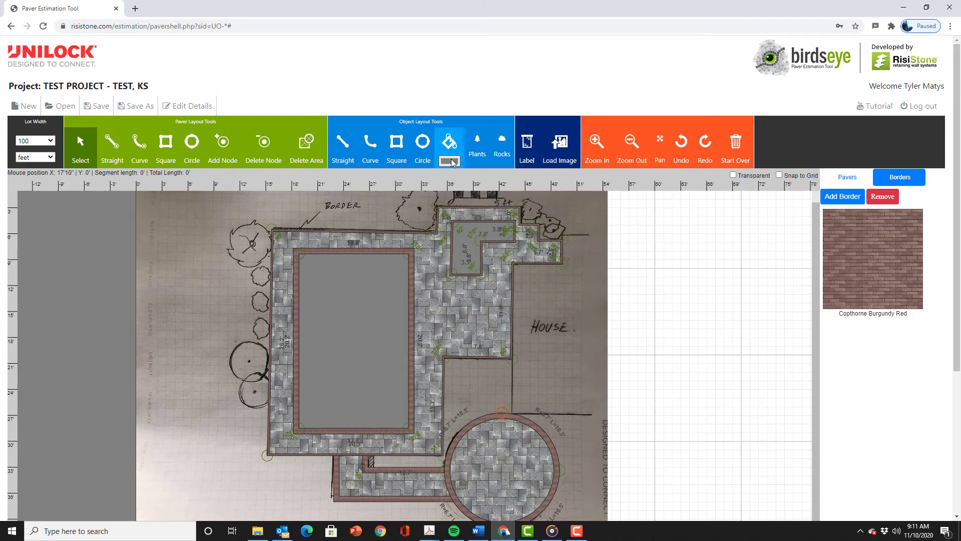
left_click(476, 146)
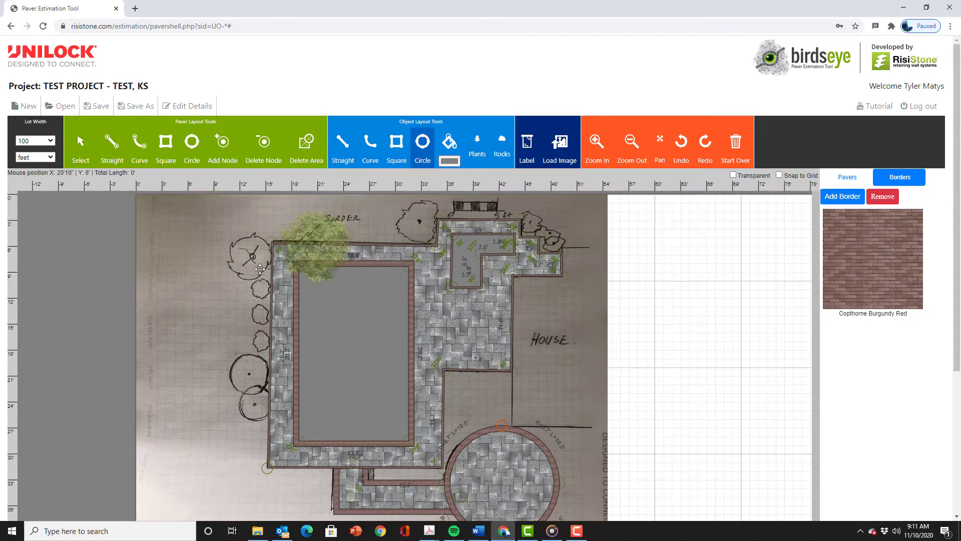
left_click(245, 260)
left_click(247, 313)
left_click(246, 379)
left_click(241, 409)
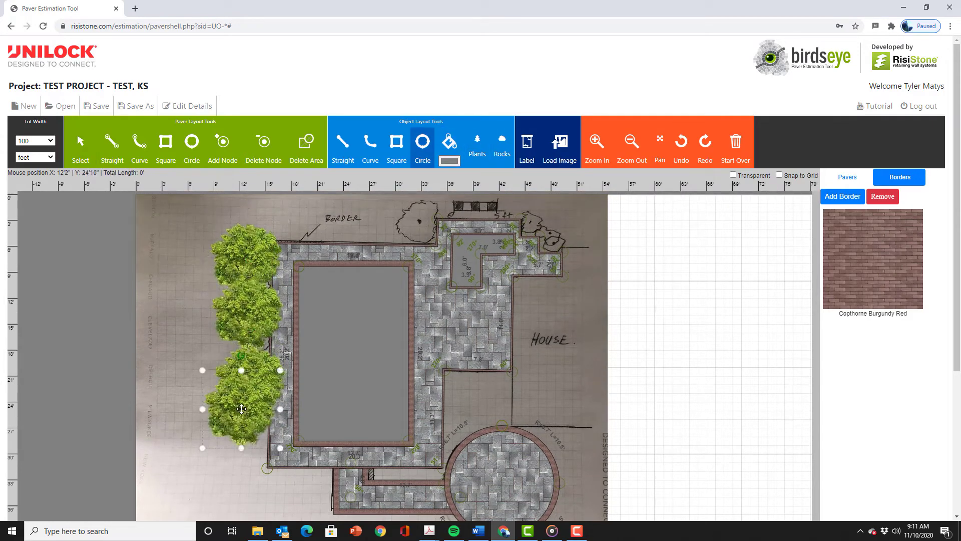
left_click(406, 224)
left_click(544, 221)
left_click(576, 250)
Shrink and reposition the lower three trees along the pool's outer side to fit the sketched shrubs
left_click(80, 148)
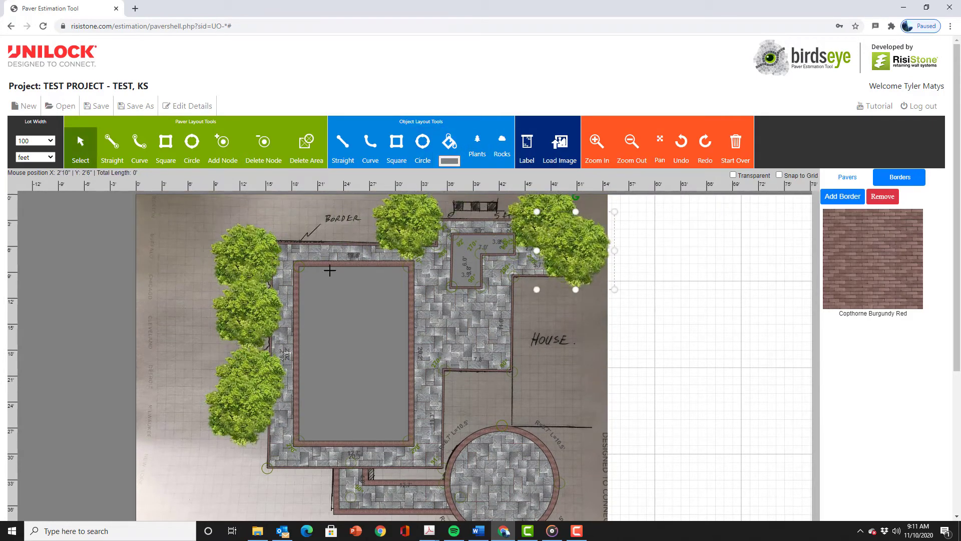
left_click(248, 326)
left_click_drag(285, 274, 259, 311)
left_click(261, 388)
left_click_drag(278, 372, 260, 347)
left_click_drag(289, 326, 254, 369)
left_click_drag(220, 431, 248, 416)
left_click(263, 321)
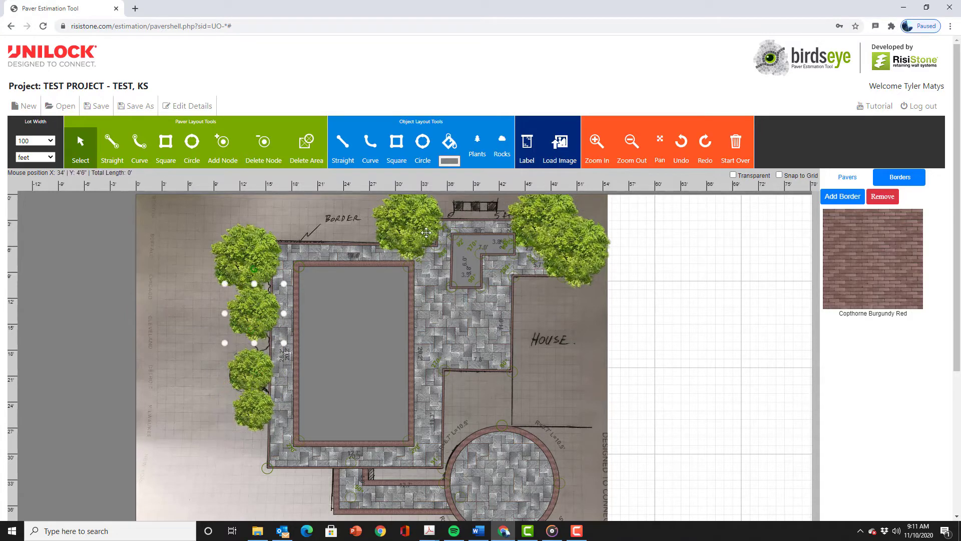
Shrink and reposition the three trees around the grill island to match the sketched plants
left_click(426, 232)
left_click_drag(443, 260, 433, 245)
left_click(585, 242)
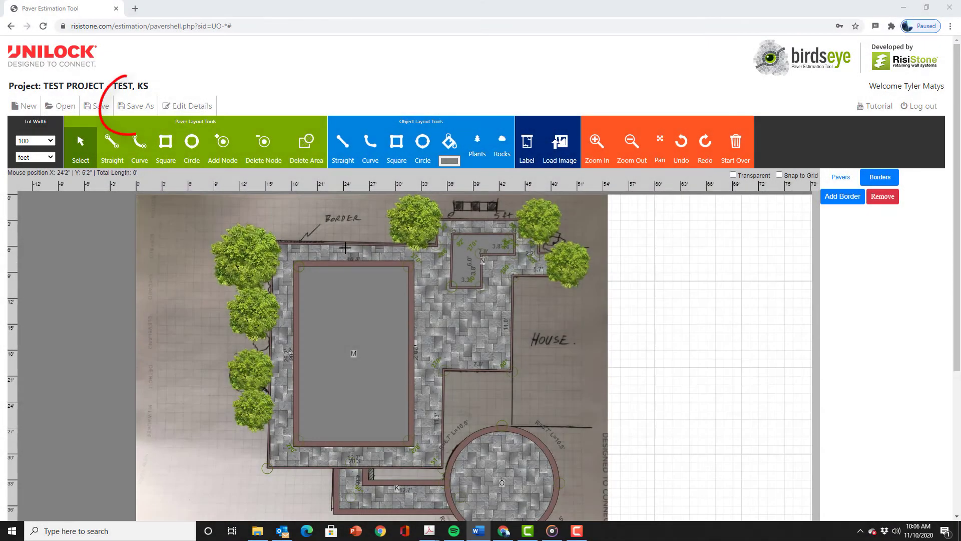
Save the design under the project name TEST PROJECT, with city TEST and state Kansas
left_click(136, 106)
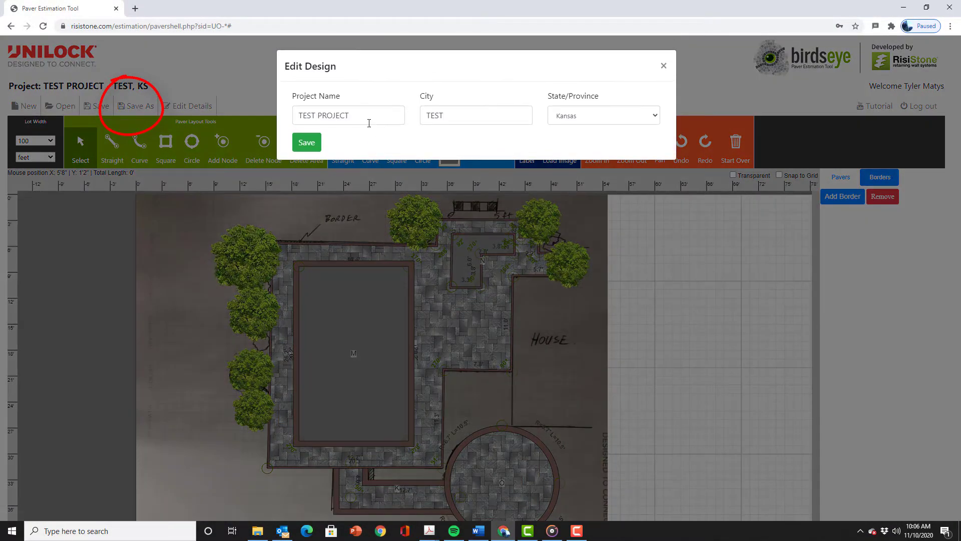
left_click(369, 123)
left_click(521, 118)
left_click(652, 121)
left_click(653, 120)
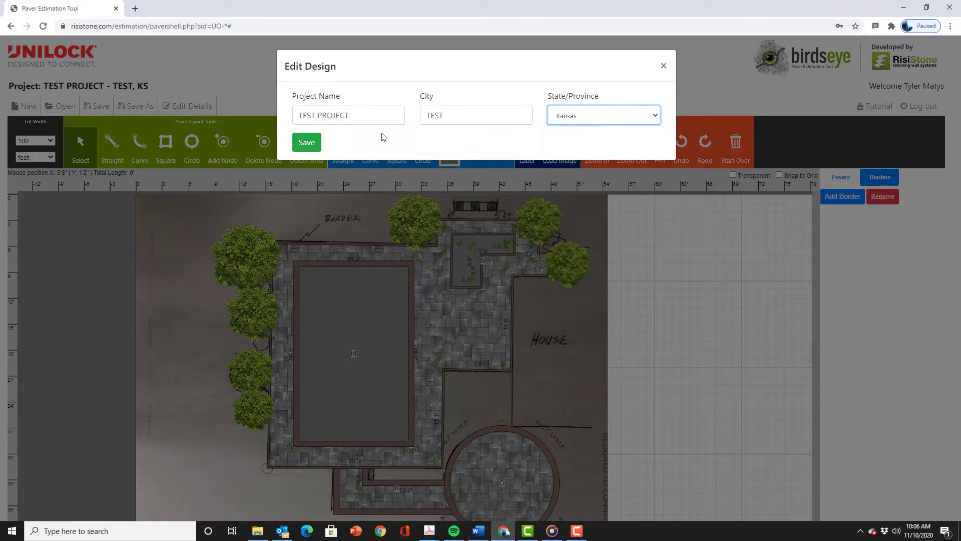
left_click(308, 144)
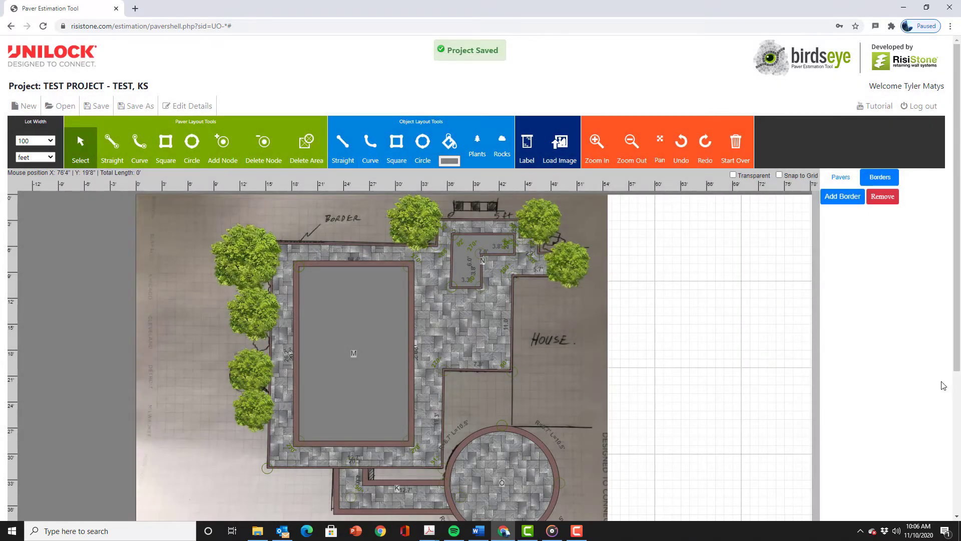
Generate a quick estimate for the plan and review its area quantities, material totals and material bundling
scroll(921, 381, "down", 4)
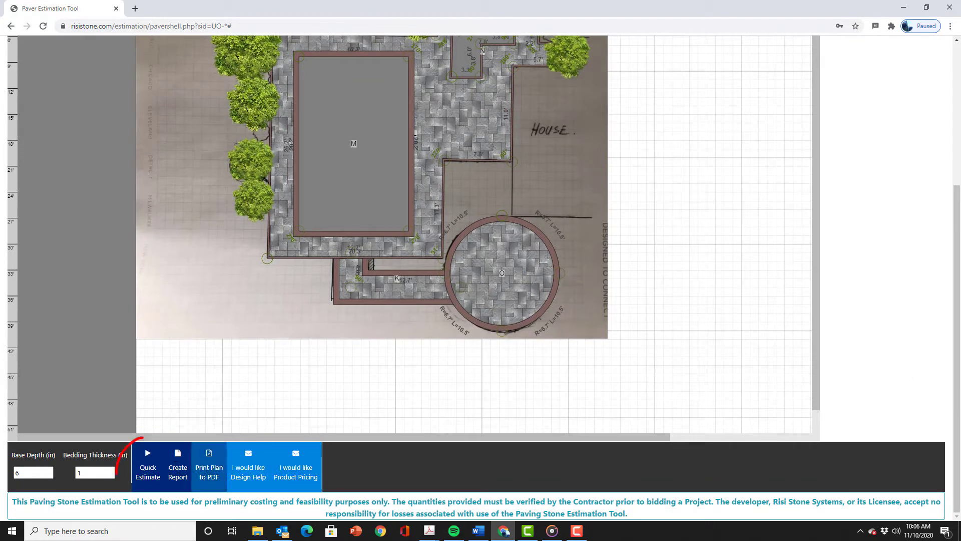
left_click(151, 466)
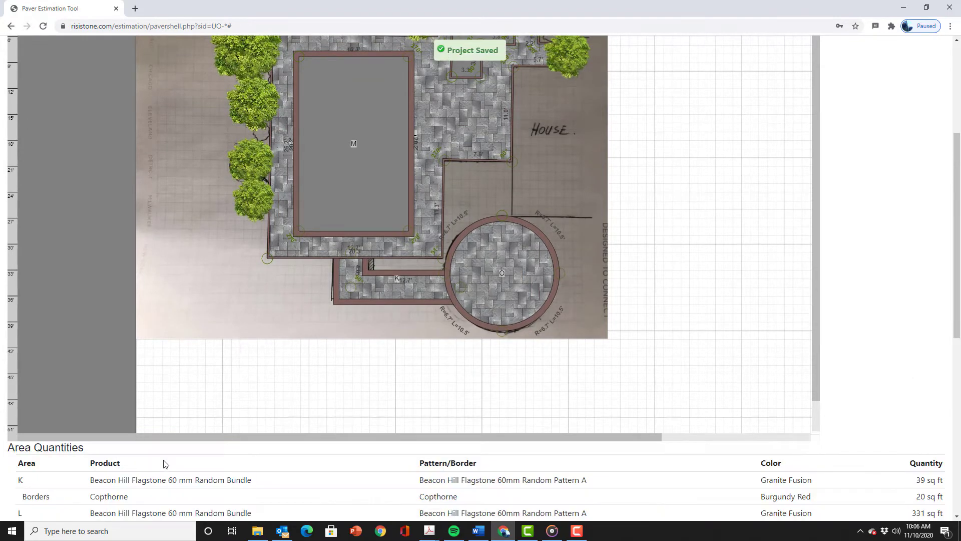
scroll(168, 460, "down", 4)
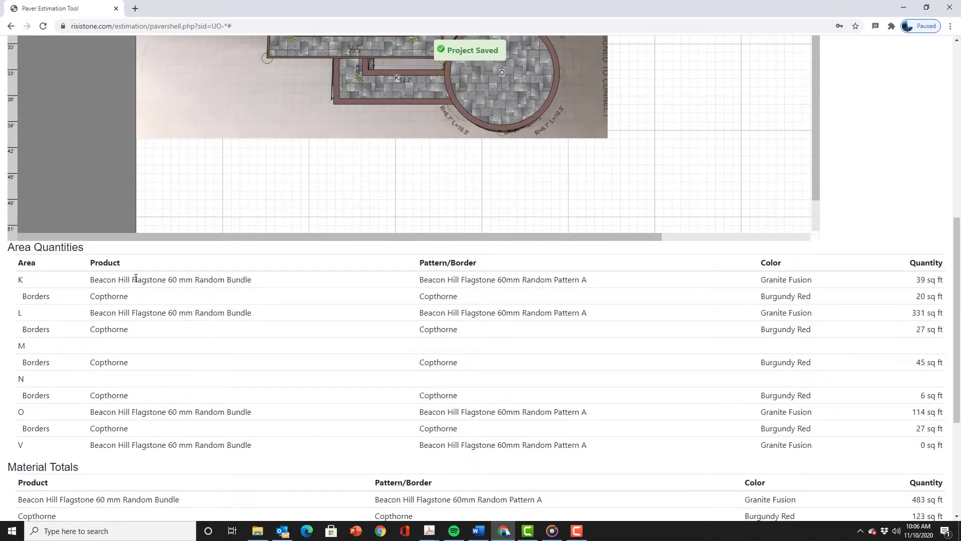
scroll(56, 269, "down", 3)
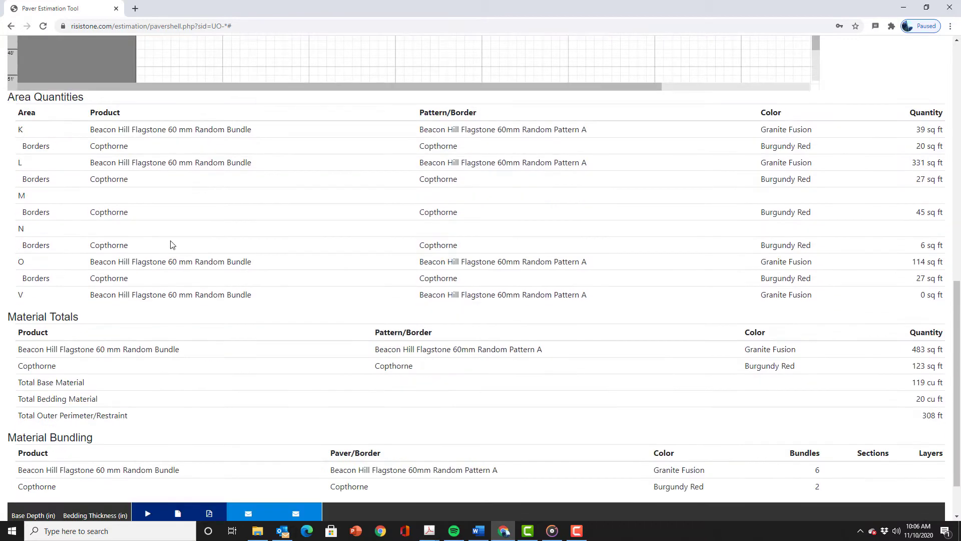
scroll(37, 277, "down", 1)
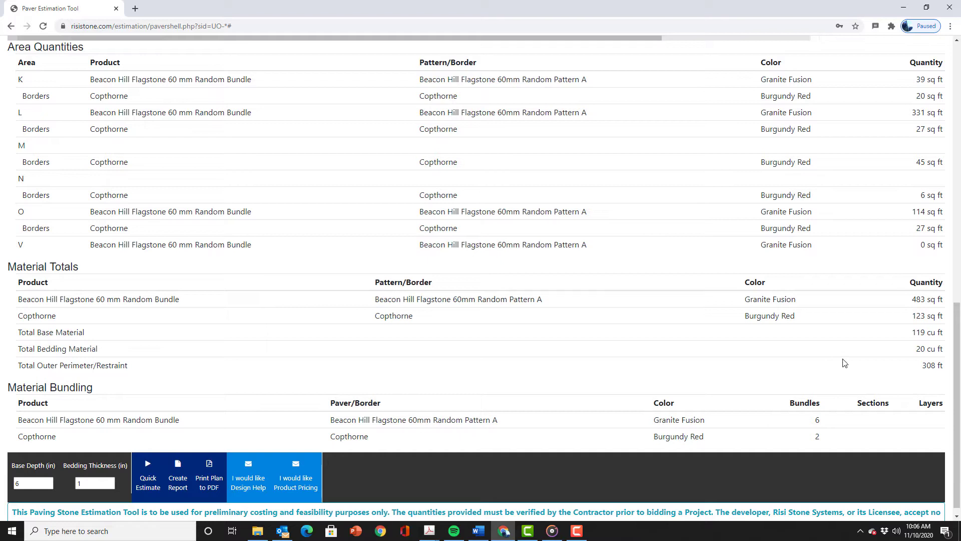
Print the plan to a PDF and open the downloaded file estimate (29).pdf
scroll(843, 357, "down", 1)
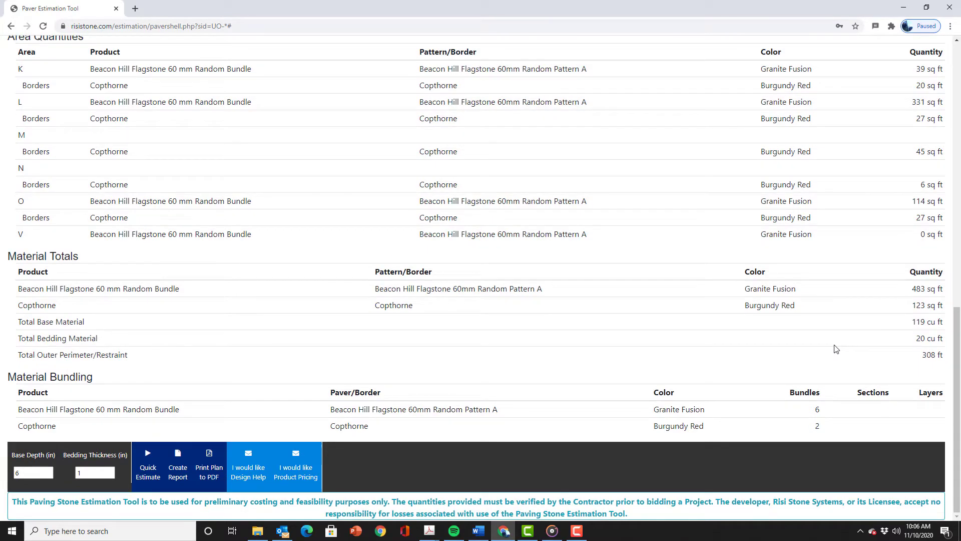
left_click(209, 465)
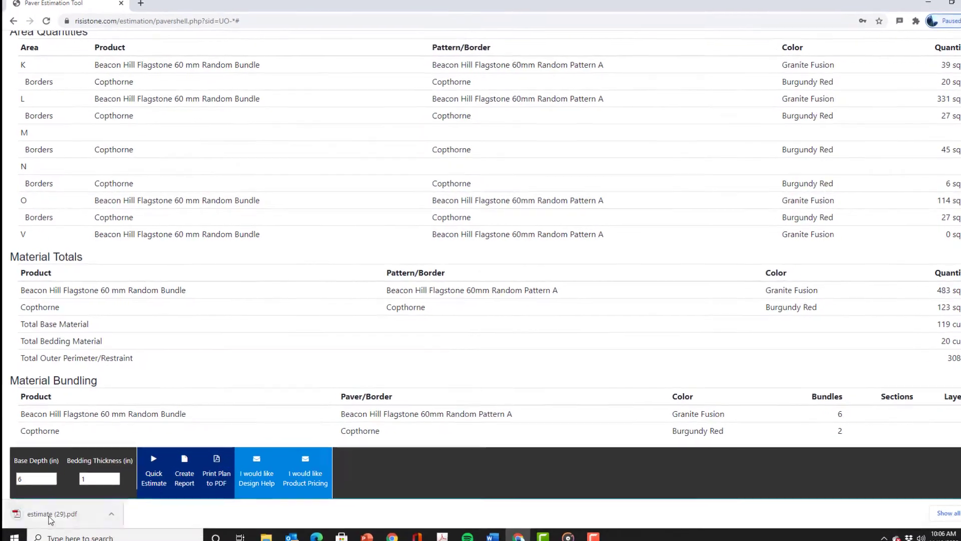
left_click(50, 510)
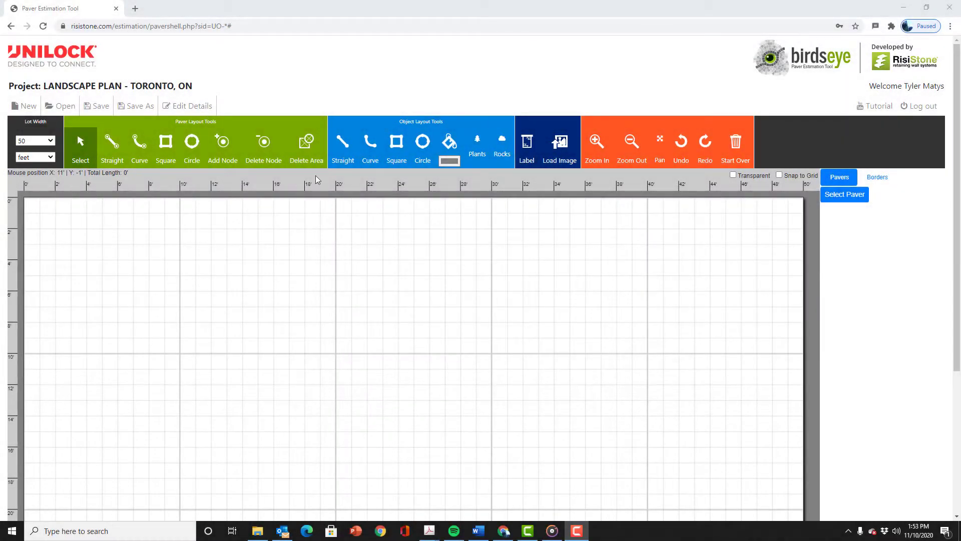
Load the coloured landscape plan image into the LANDSCAPE PLAN project for scaling
left_click(556, 154)
left_click(235, 111)
left_click(393, 253)
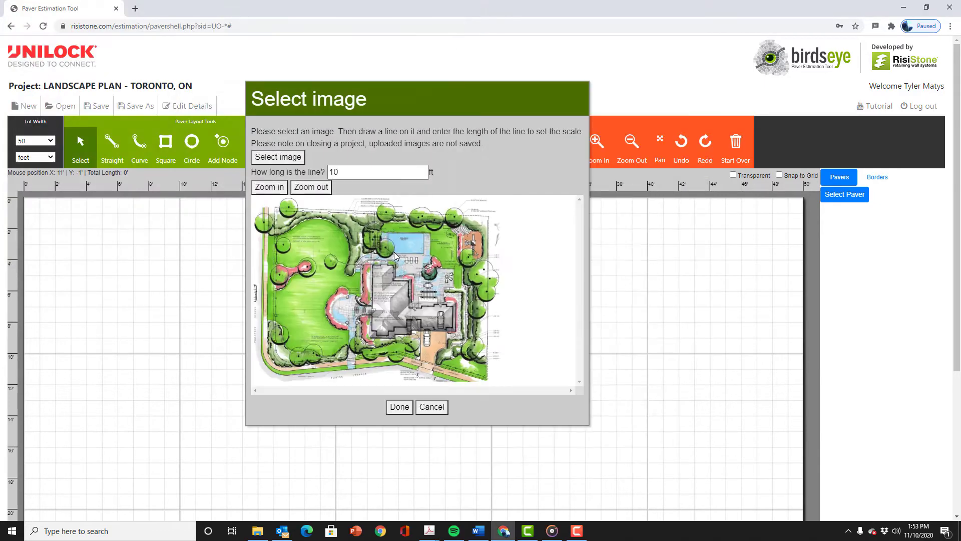
Scale the plan image by drawing a reference line along the pool's long upper edge and setting its length to 35 ft
left_click(270, 187)
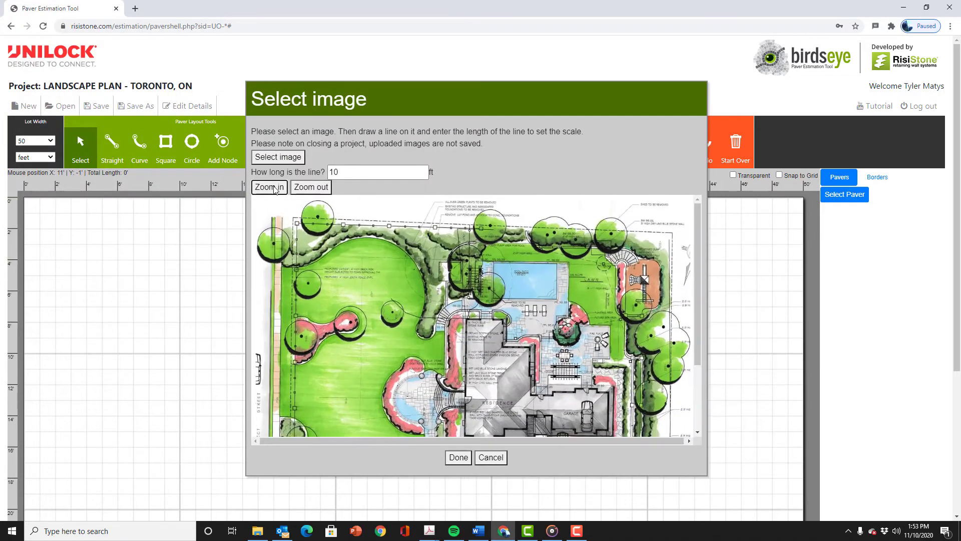
left_click(271, 187)
left_click(270, 187)
left_click_drag(383, 443, 559, 441)
left_click_drag(697, 218, 702, 252)
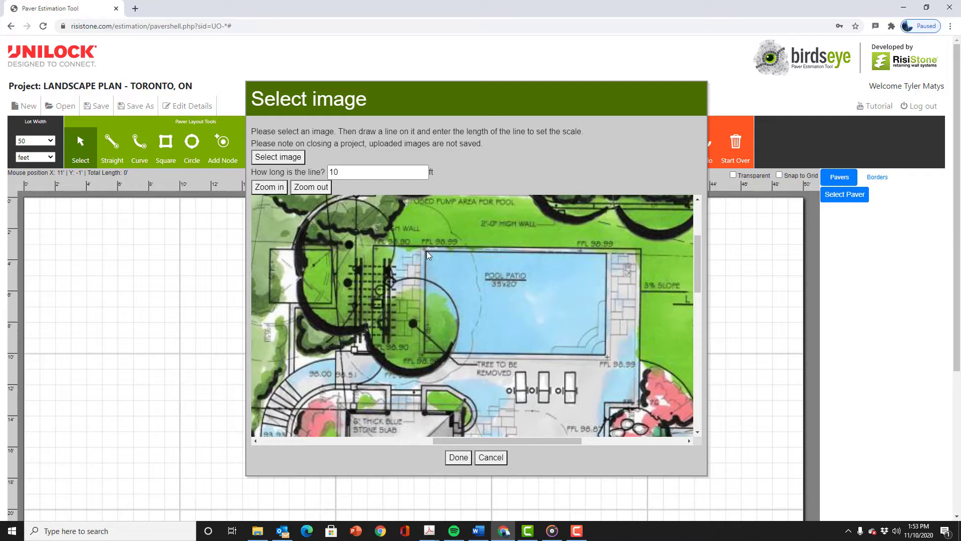
left_click_drag(426, 251, 606, 254)
double_click(333, 172)
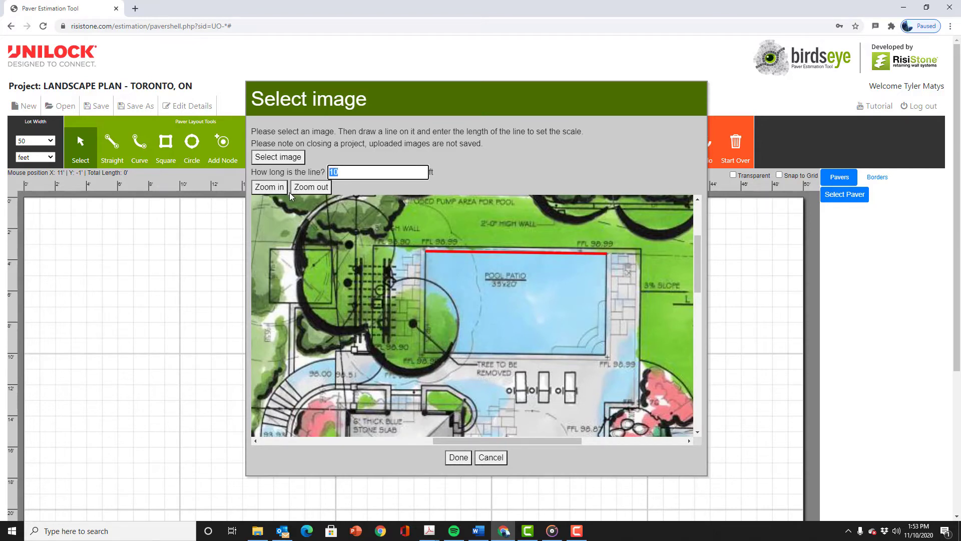
type("35")
left_click(459, 457)
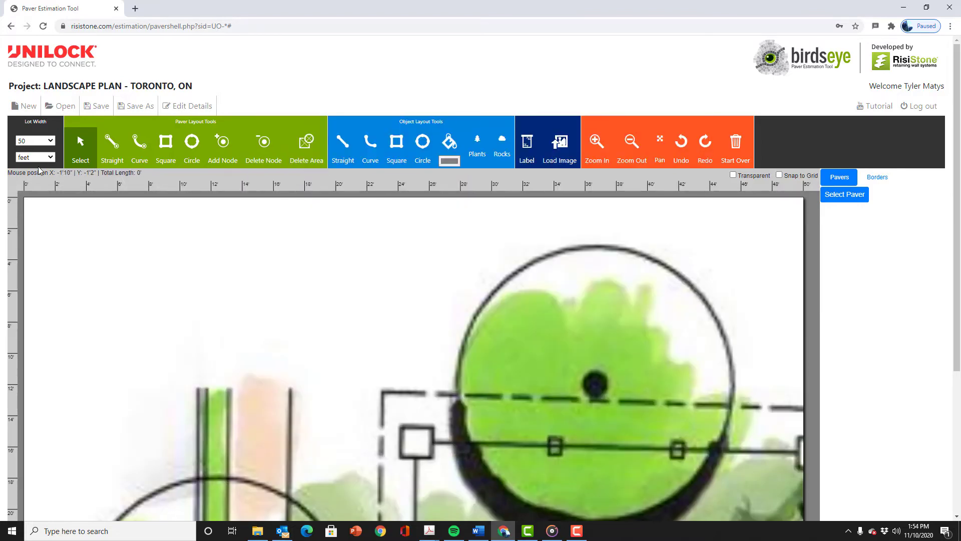
Try lot widths of 500 and 200 feet, and settle on 500 feet to fit the whole plan
left_click(50, 140)
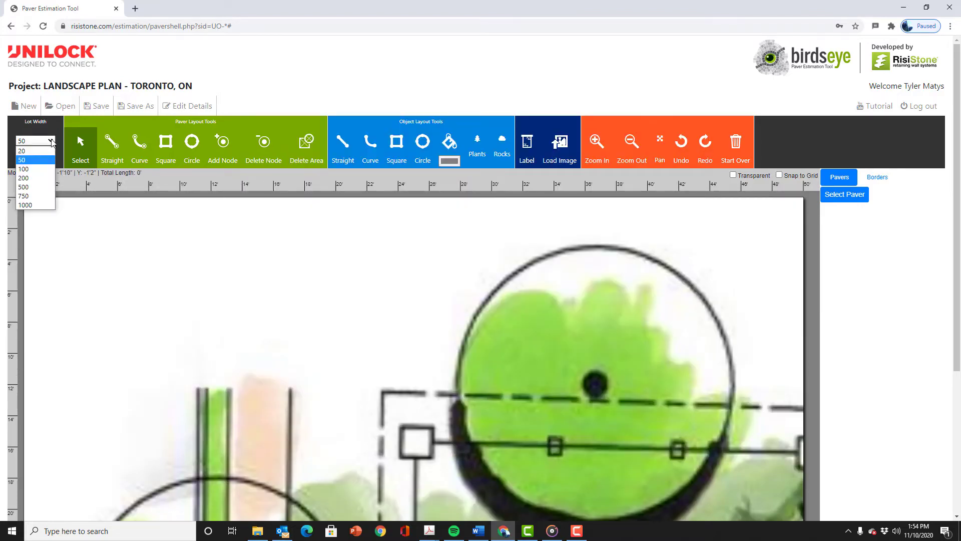
left_click(35, 188)
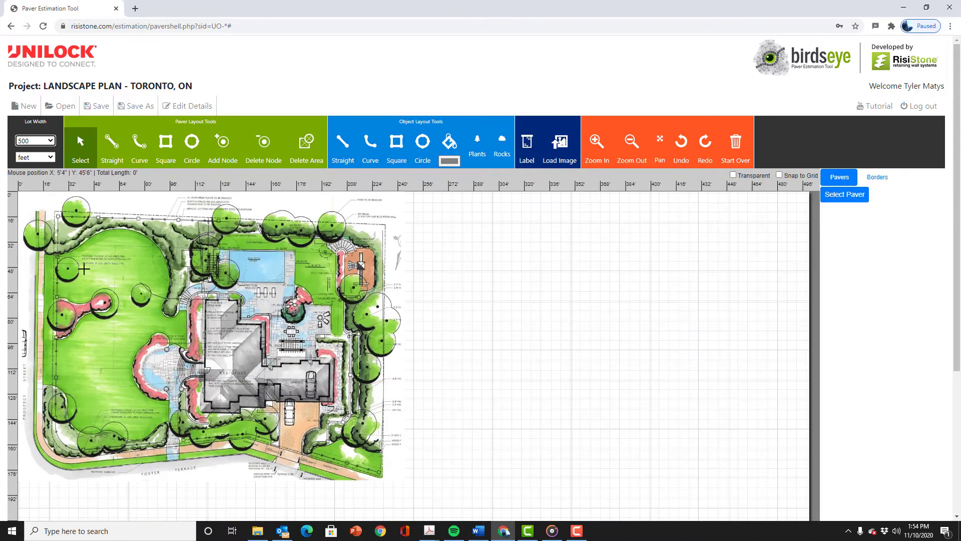
left_click(45, 141)
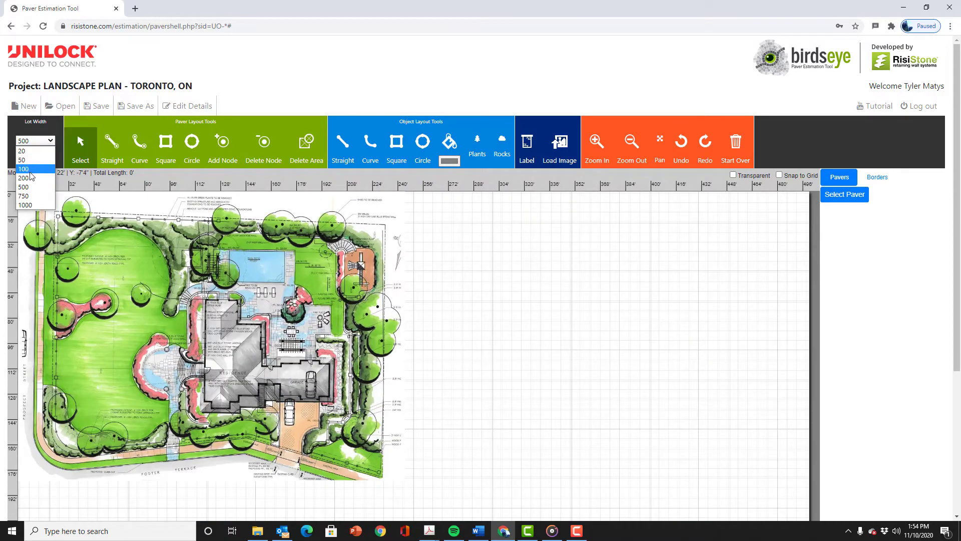
left_click(32, 175)
left_click(52, 142)
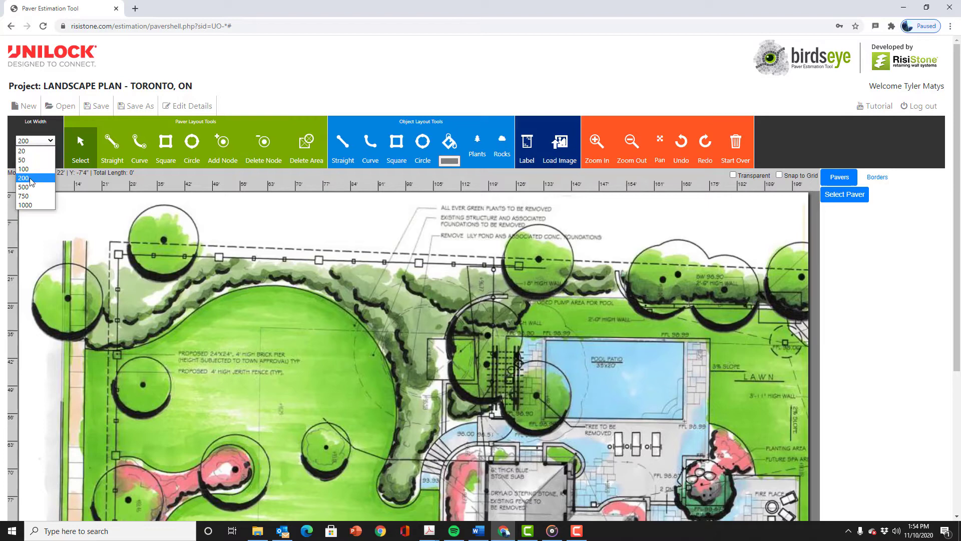
left_click(34, 186)
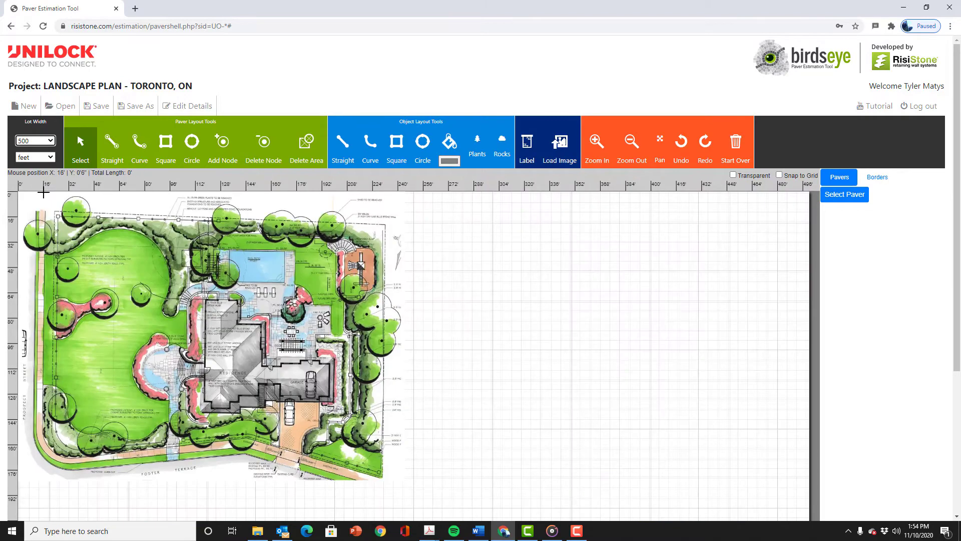
Bring the driveway area below the garage into close view for tracing
left_click(602, 143)
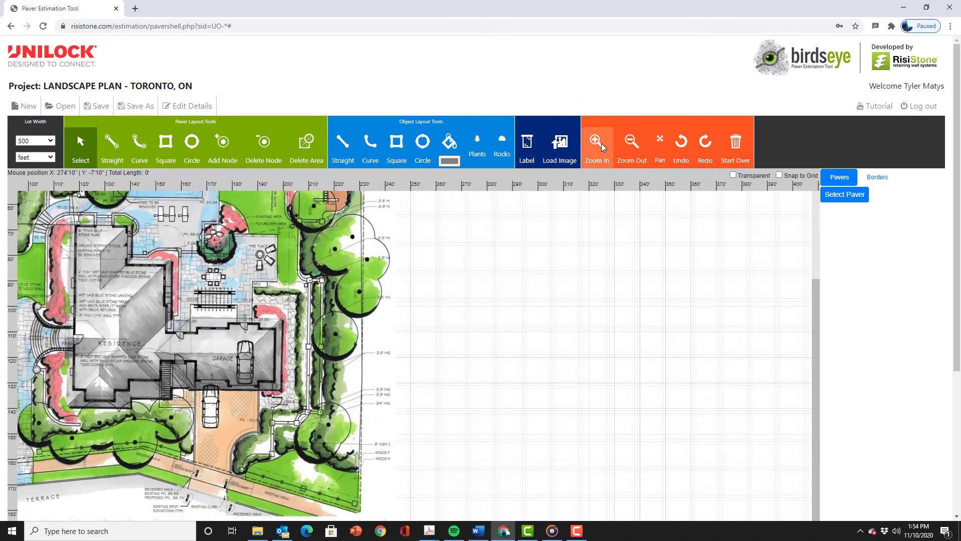
left_click(602, 143)
left_click(602, 143)
left_click(602, 143)
left_click(602, 143)
left_click(602, 144)
left_click(602, 143)
left_click(602, 144)
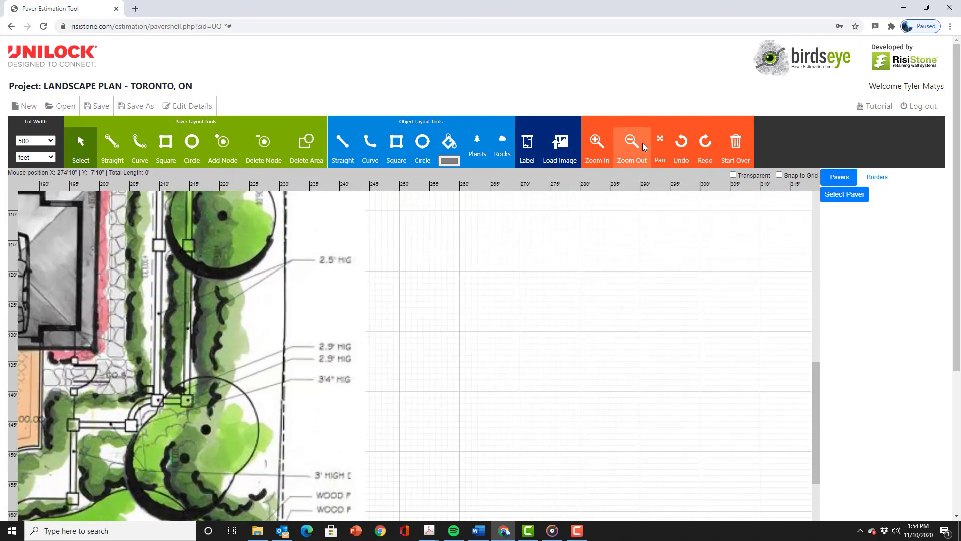
left_click(660, 148)
left_click_drag(391, 303, 617, 275)
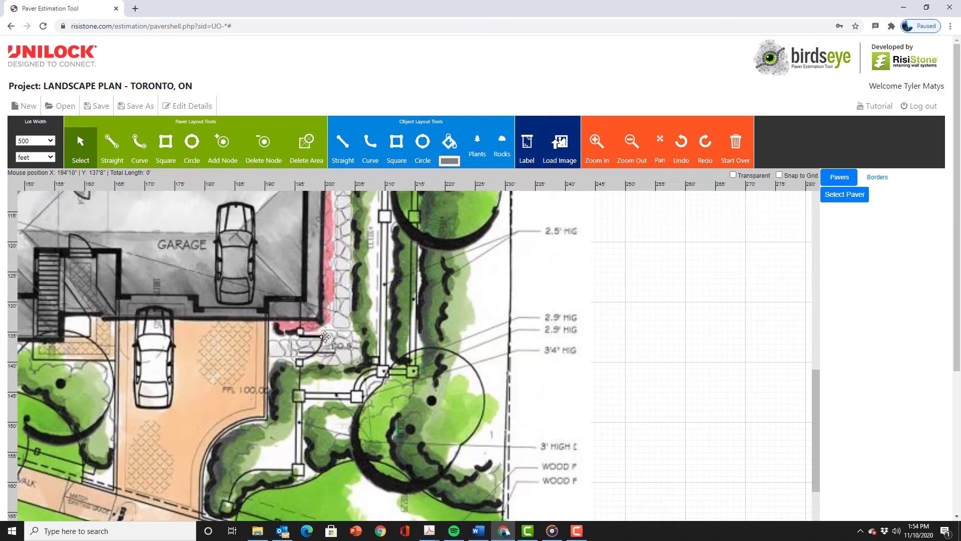
left_click_drag(228, 378, 406, 333)
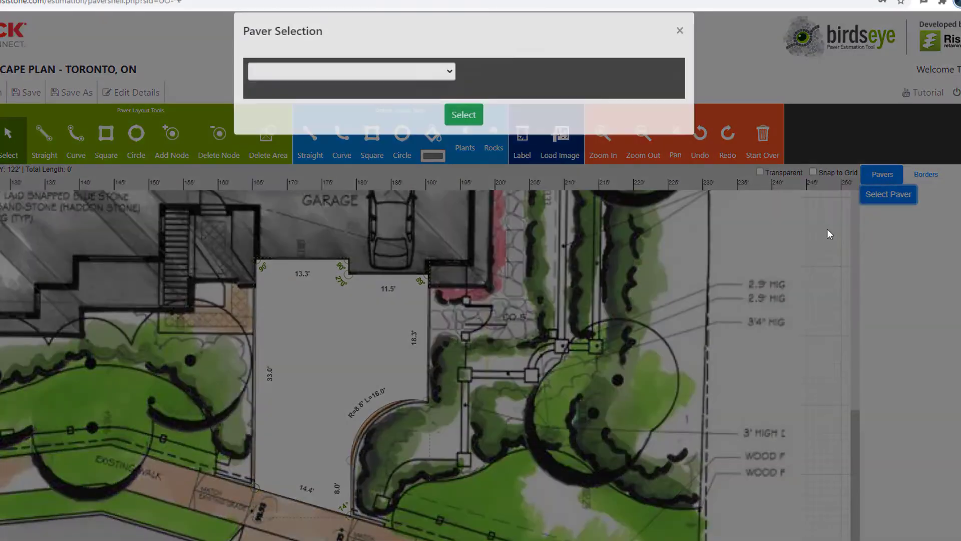
Fill the driveway with Courtstone Random Bundle Pattern A pavers in the Basalt/Belgian Blue mix
left_click(447, 93)
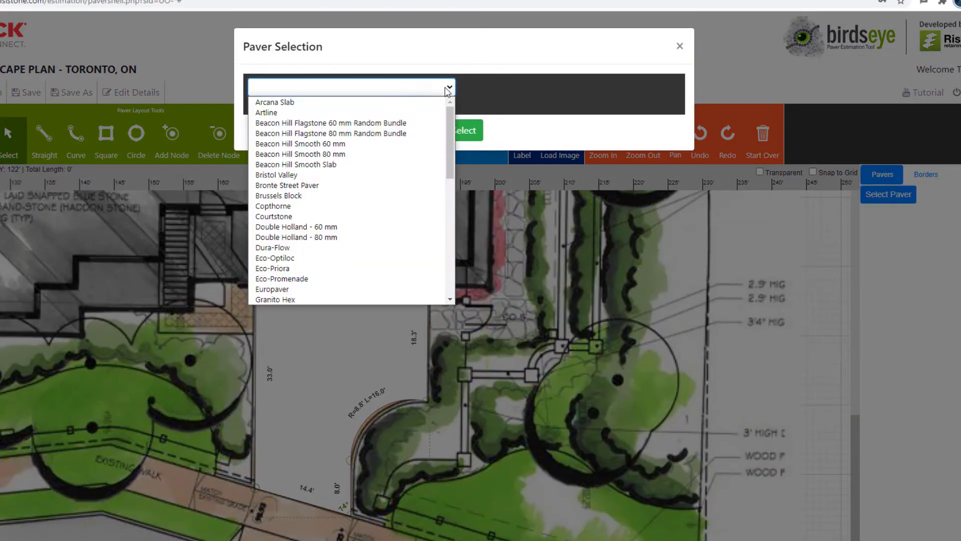
left_click(303, 215)
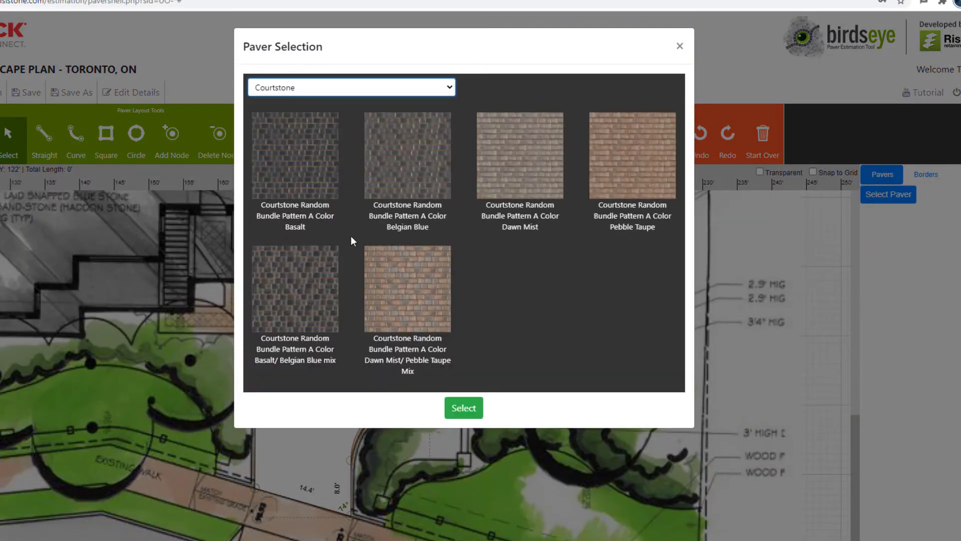
left_click(308, 288)
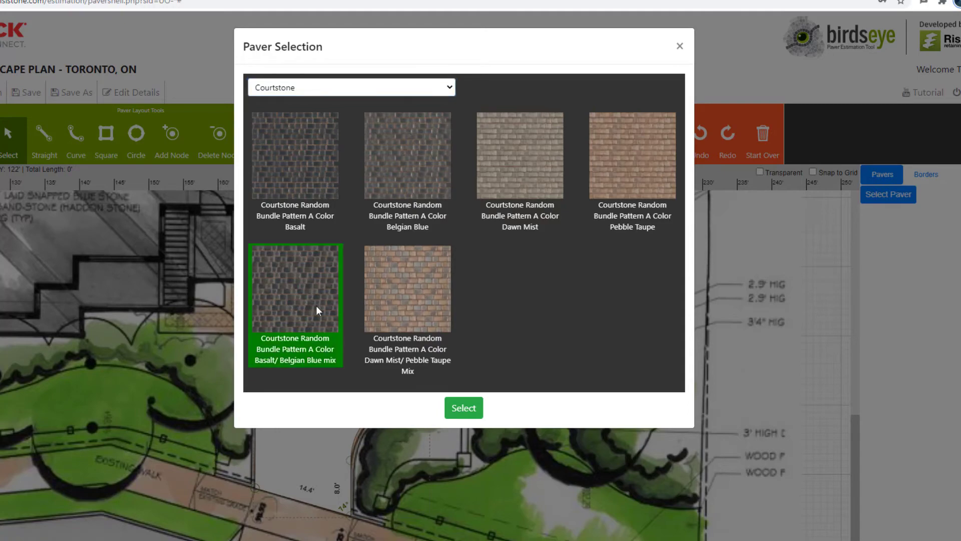
left_click(463, 408)
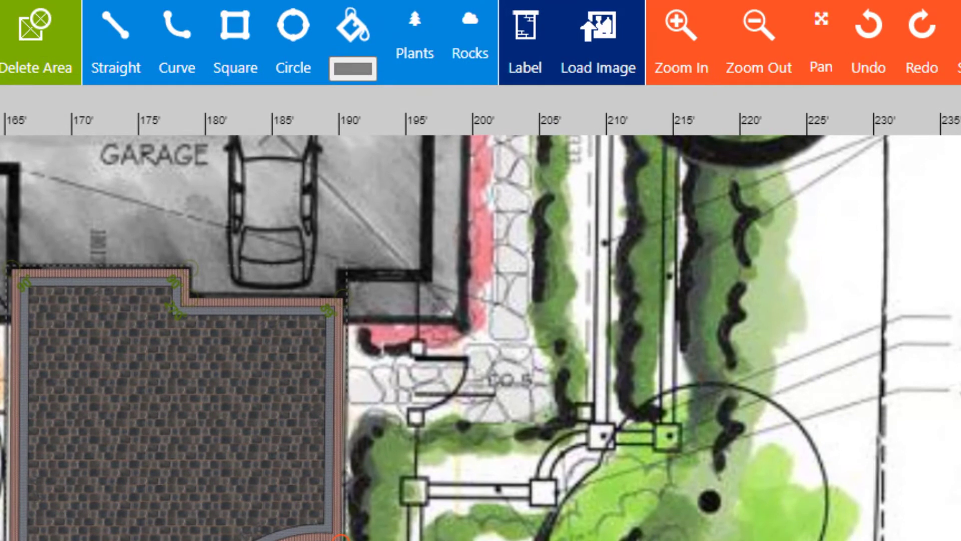
Draw a paved walkway from the driveway around the garage to the rear patio, with segments about 14.5, 40 and 19.2 ft long
left_click(351, 386)
left_click(514, 374)
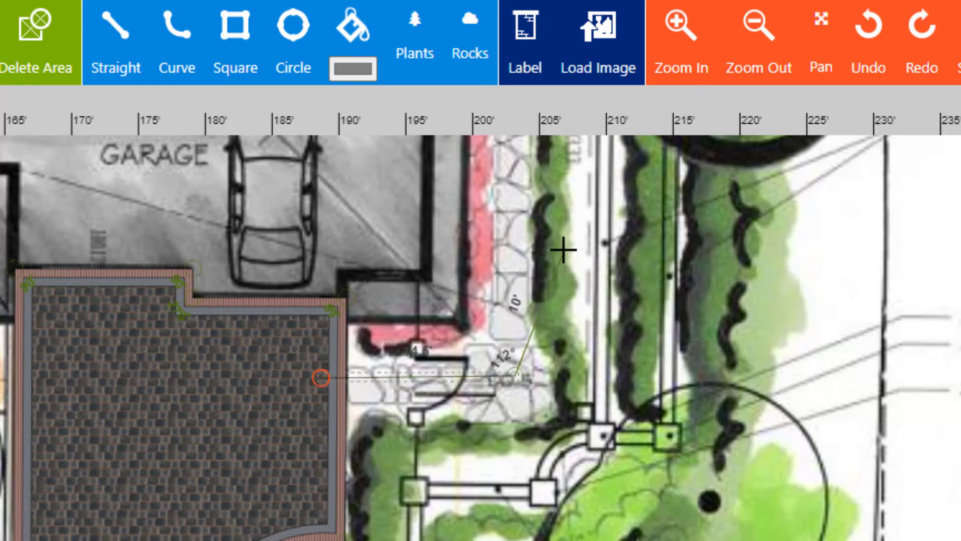
scroll(529, 304, "up", 6)
scroll(529, 304, "up", 5)
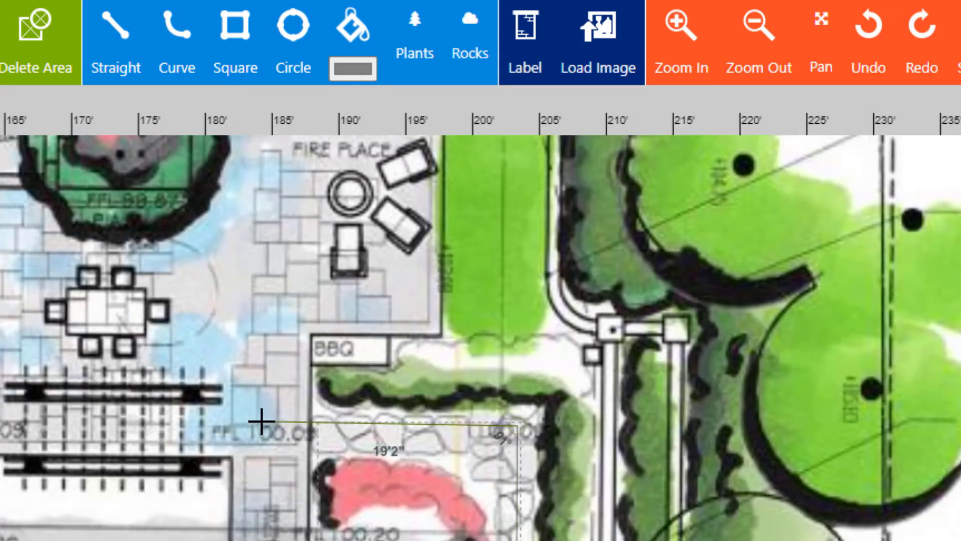
left_click_drag(261, 421, 261, 420)
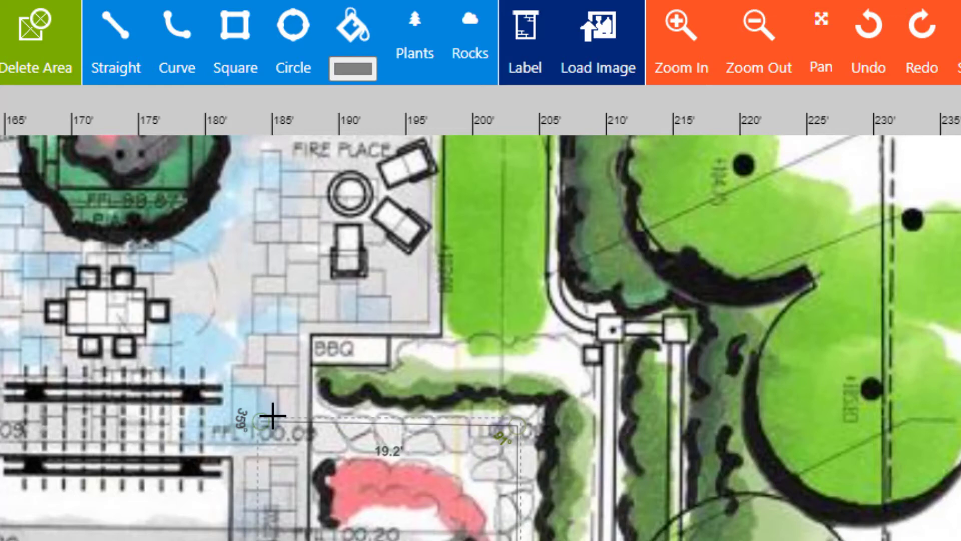
right_click(295, 376)
left_click(343, 446)
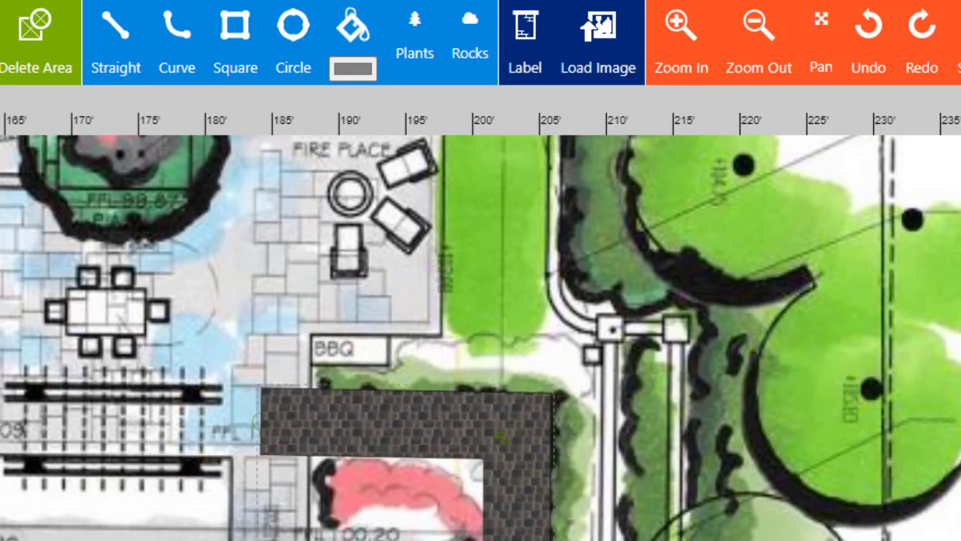
Add Copthorne borders in Burgundy Red, Burnt Clay, Old Oak and in Steel Blue to the walkway, and send it beneath the driveway
scroll(480, 337, "down", 5)
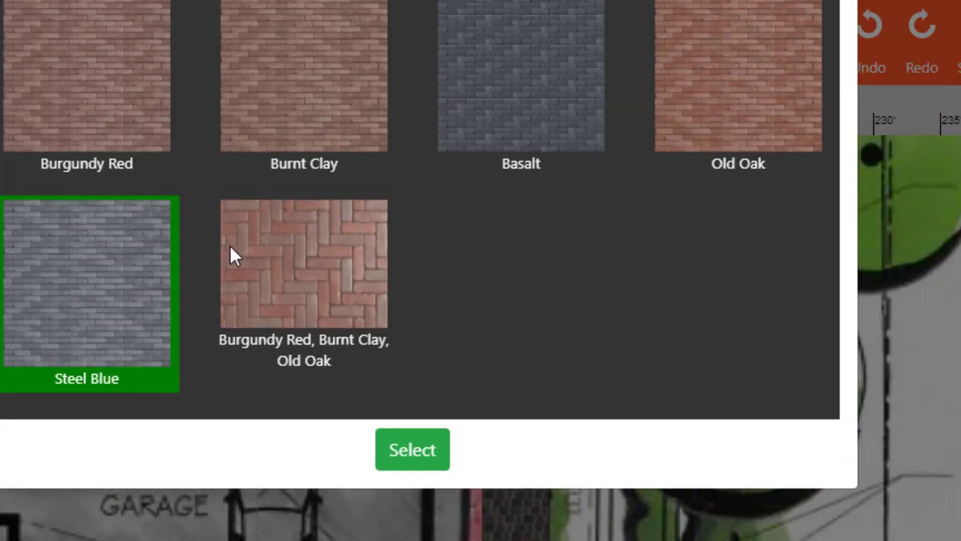
left_click(314, 287)
left_click(414, 449)
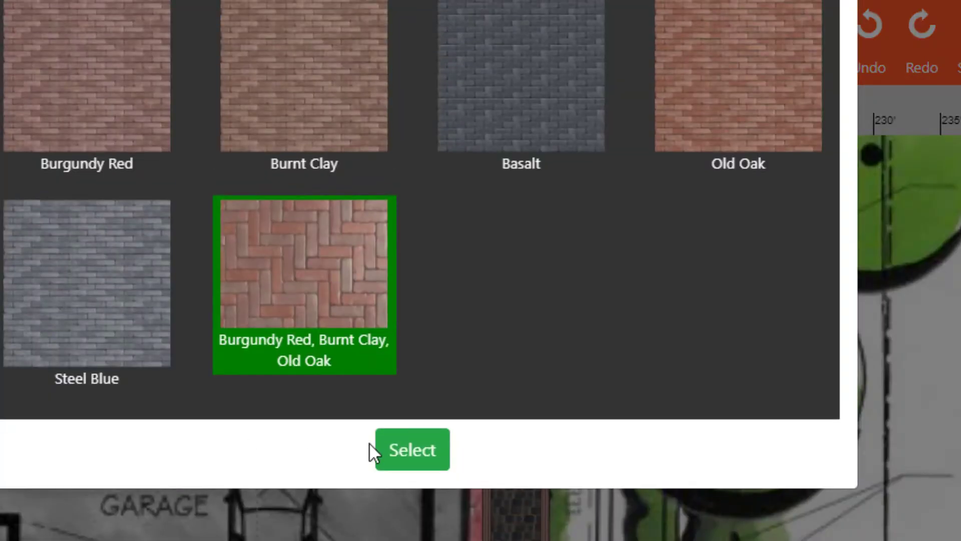
left_click(88, 284)
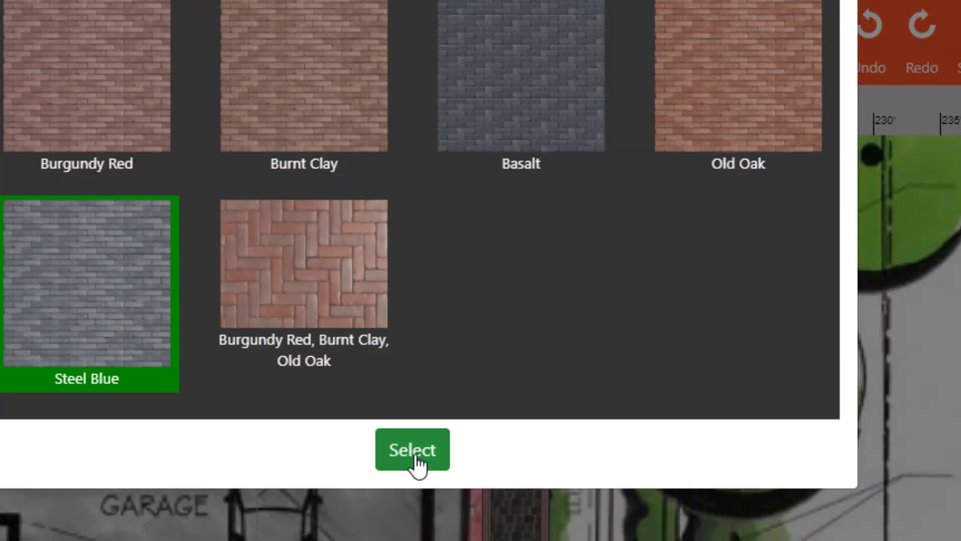
left_click(417, 461)
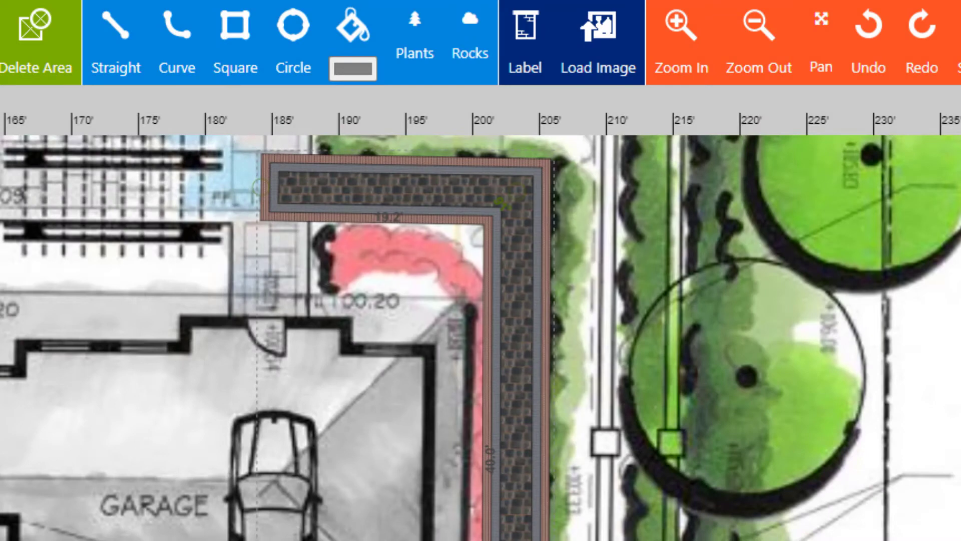
scroll(321, 405, "down", 6)
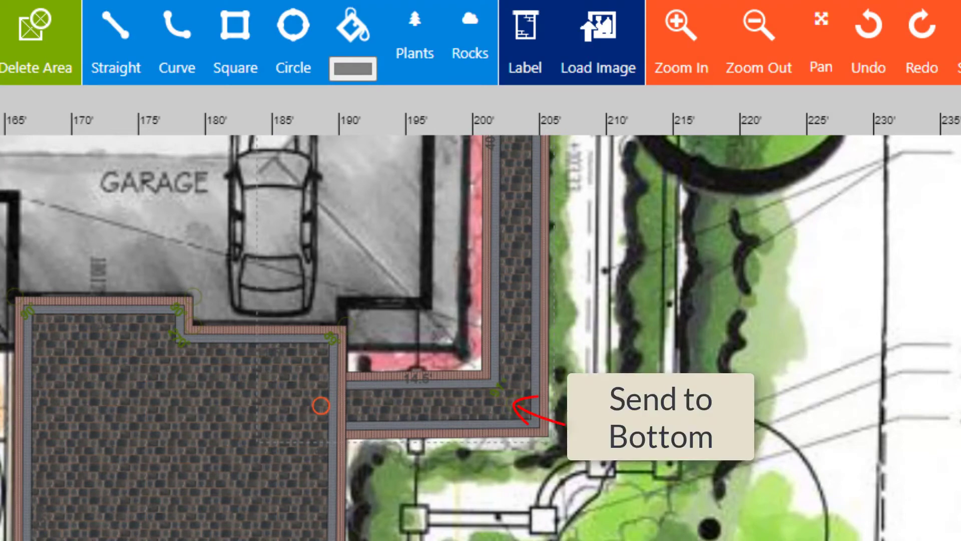
Draw a rectangle about 35 by 20 ft over the sketched pool and colour it blue (RGB 64, 101, 231)
scroll(321, 406, "up", 15)
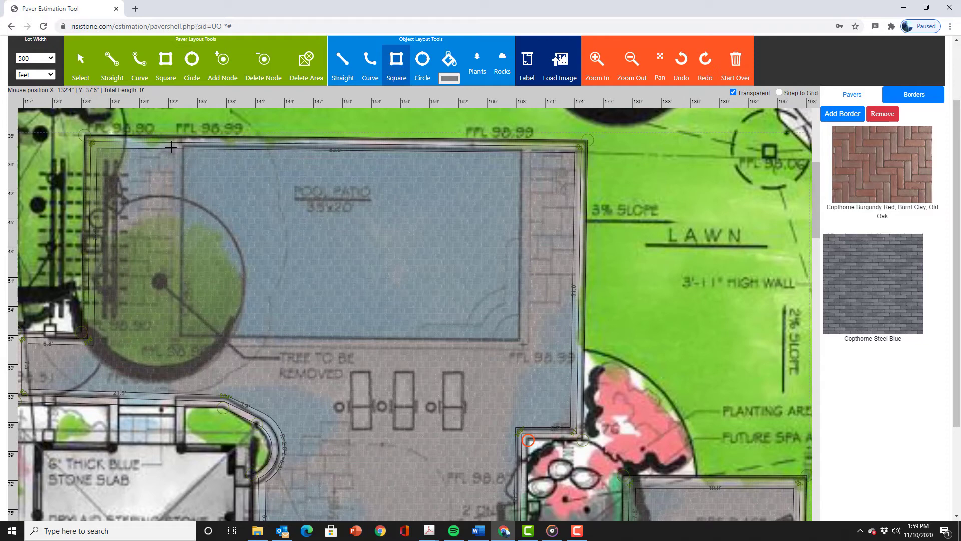
left_click_drag(183, 146, 520, 340)
left_click(450, 78)
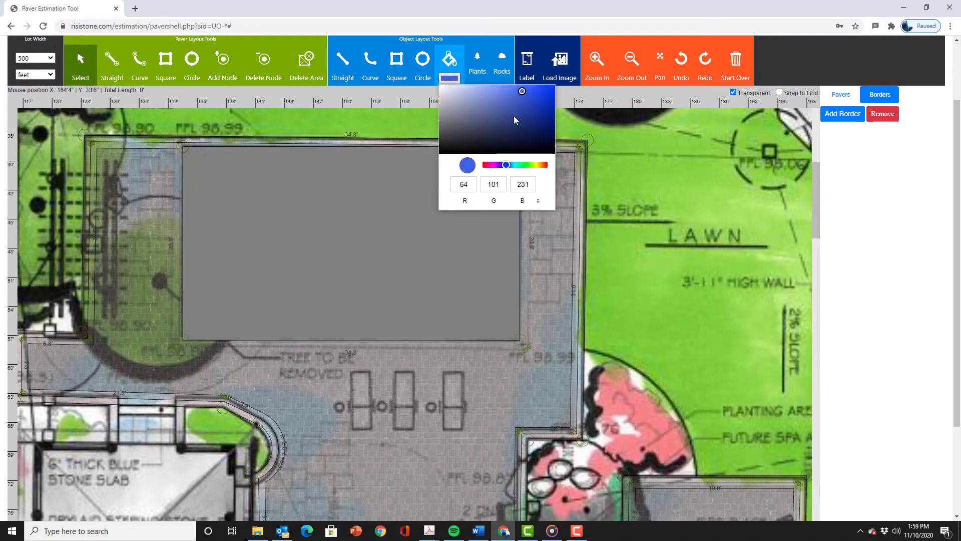
Add a Copthorne soldier border in Burgundy Red, Burnt Clay, Old Oak around the pool and turn off transparency
left_click(843, 114)
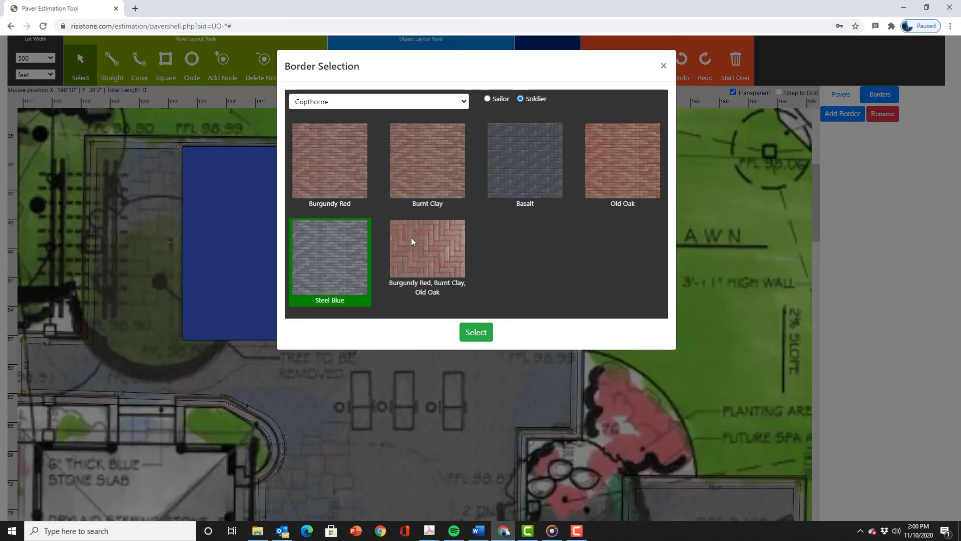
left_click(412, 242)
left_click(473, 333)
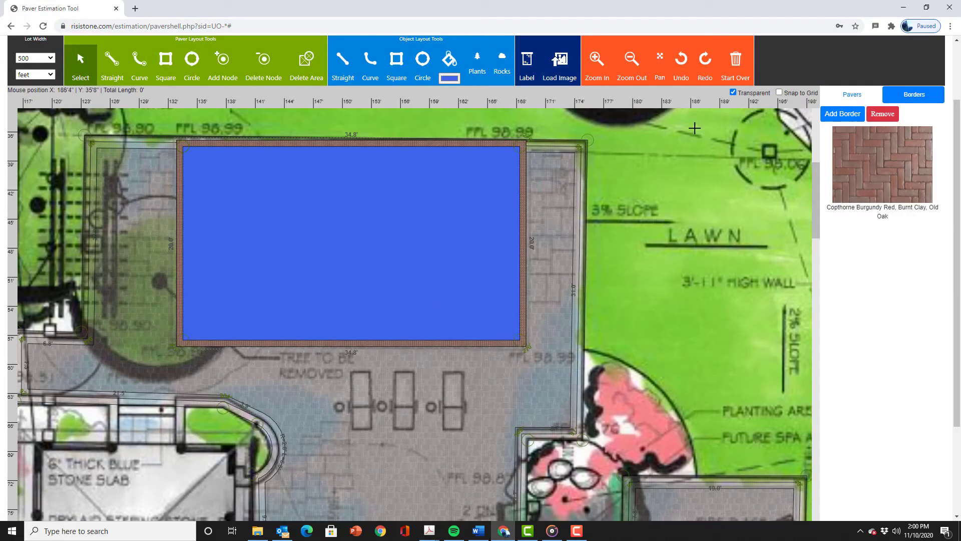
left_click(733, 92)
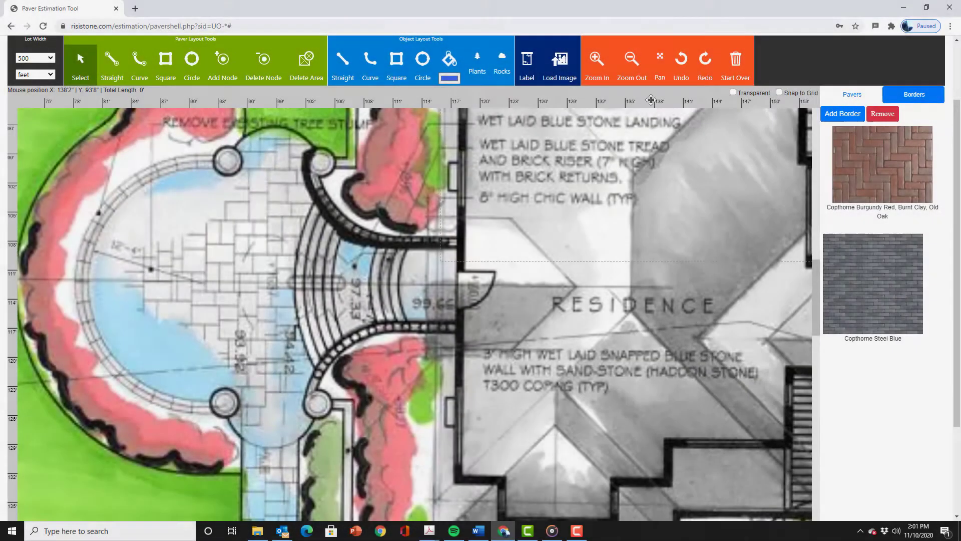
Examine the sketched circular front patio and the walkway running from it down to the street
left_click(632, 59)
left_click(632, 59)
left_click(632, 59)
left_click(632, 58)
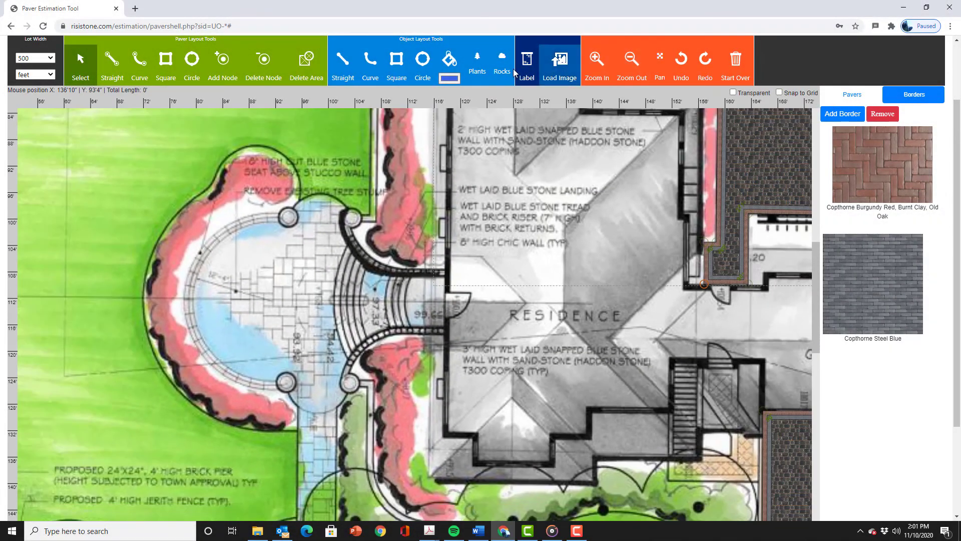
left_click(660, 62)
left_click_drag(440, 384, 427, 188)
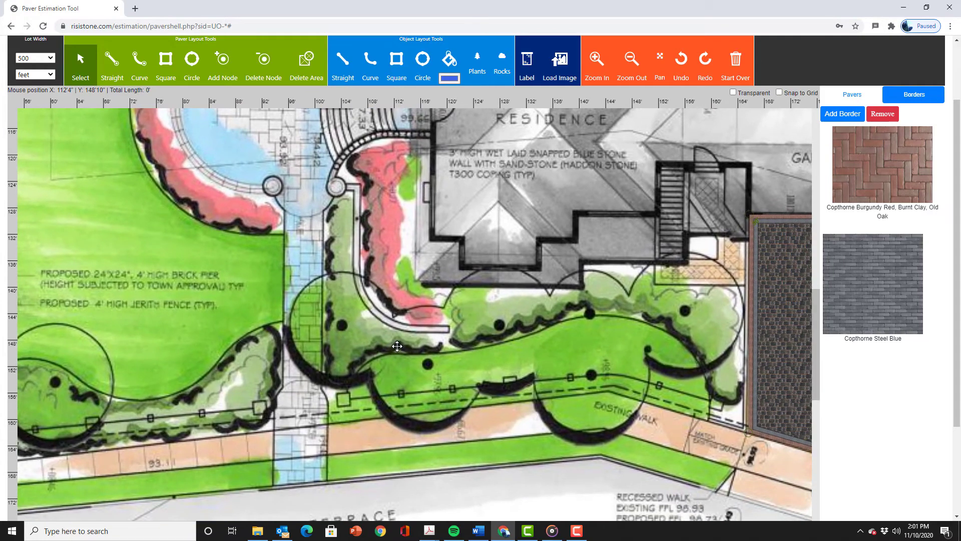
left_click_drag(396, 351, 396, 429)
left_click_drag(389, 316, 391, 335)
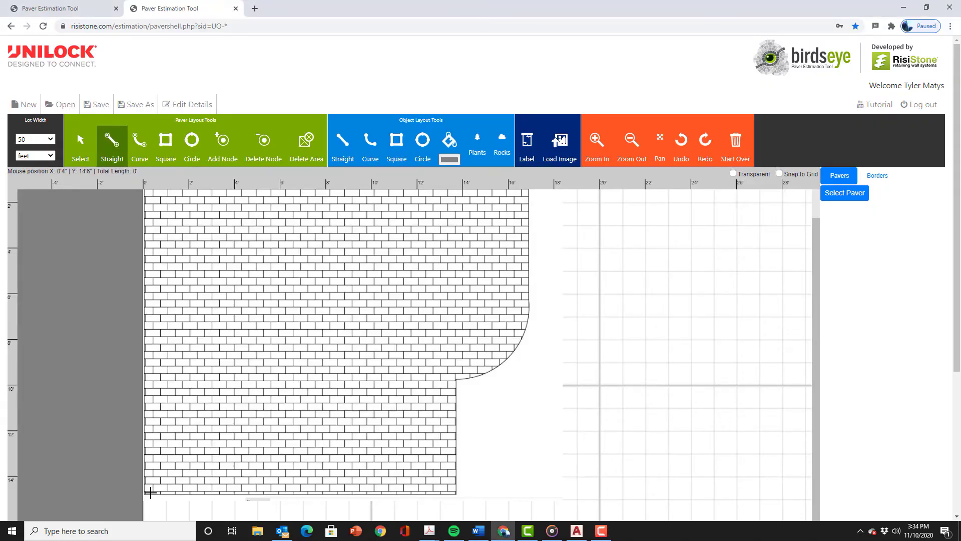
In the other 50 ft project, trace straight paver edges about 13.5 and 5 ft long, followed by a curve up to the side edge
left_click(145, 494)
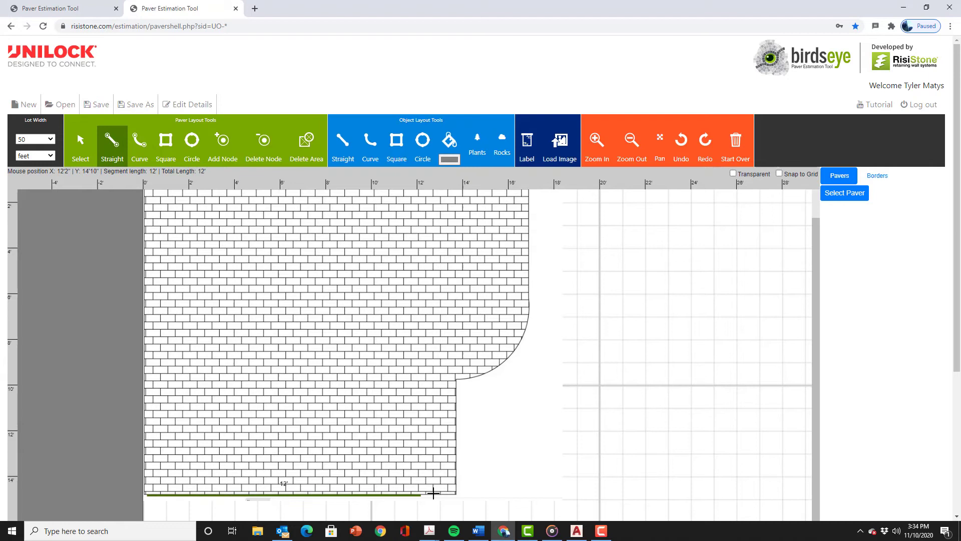
left_click(455, 495)
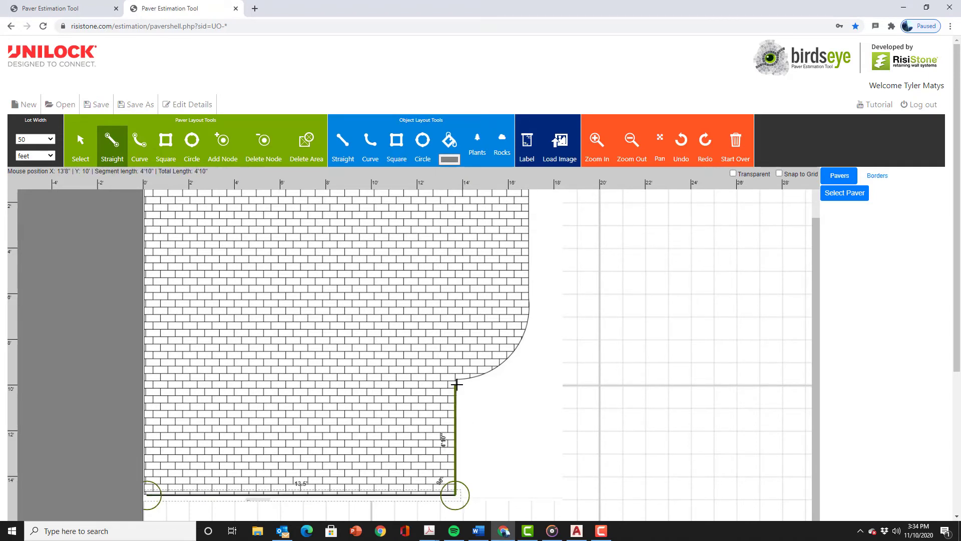
right_click(522, 395)
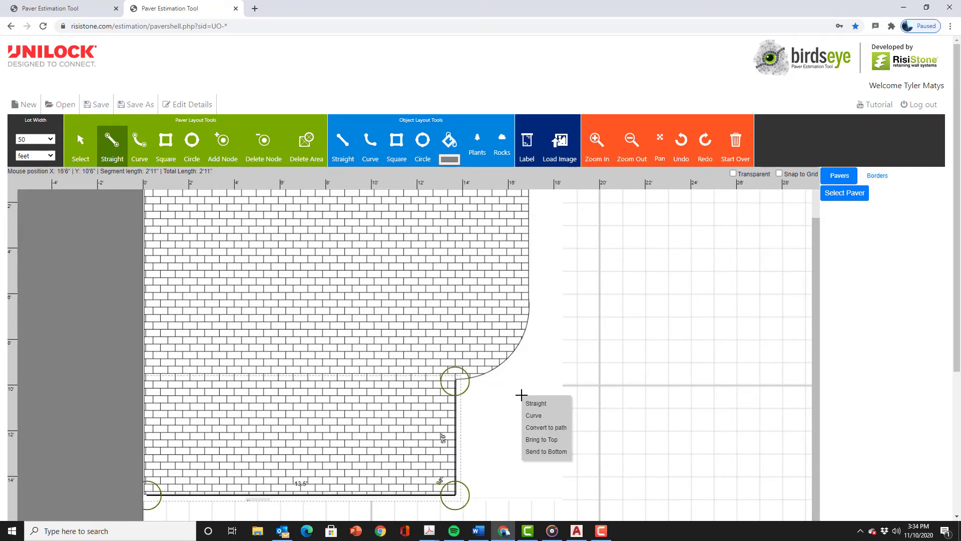
left_click(543, 416)
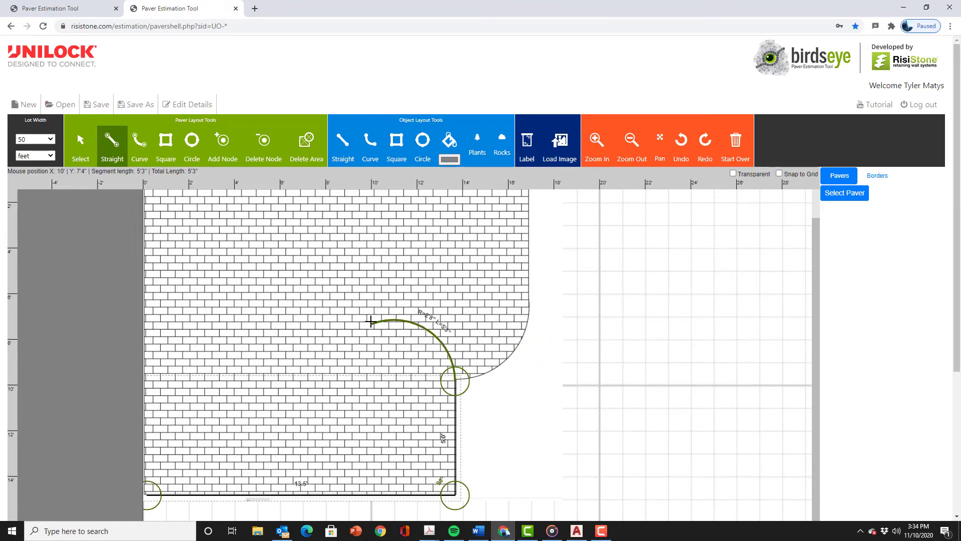
left_click(529, 300)
Switch back to straight segments and close the outline with edges about 6.2 and 16.7 ft long and a final side
right_click(583, 281)
left_click(596, 288)
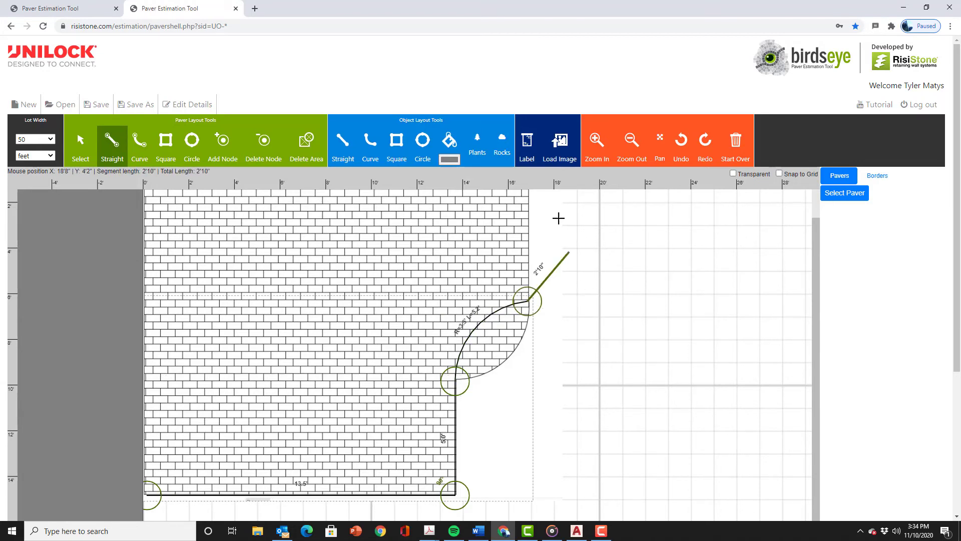
scroll(538, 213, "up", 1)
left_click(528, 204)
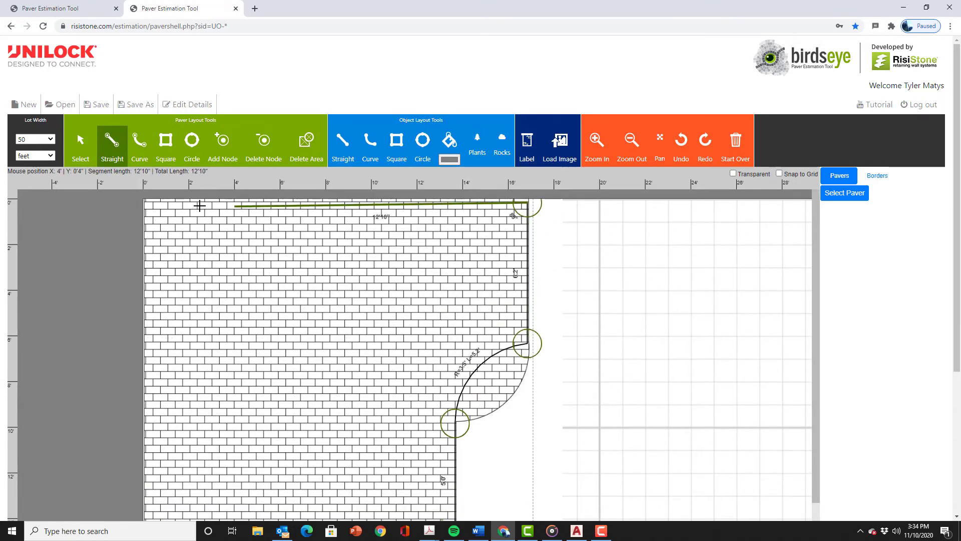
left_click(145, 206)
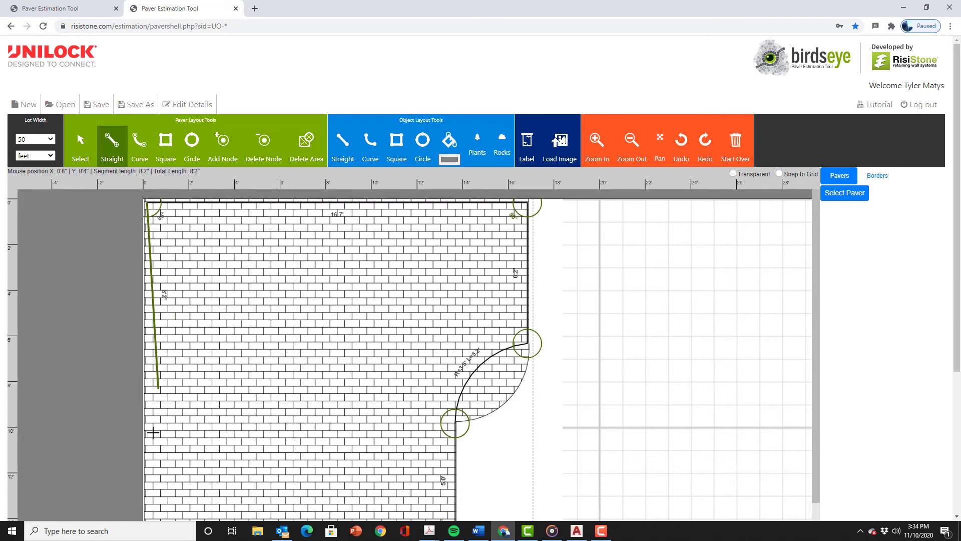
scroll(181, 463, "down", 1)
left_click(147, 487)
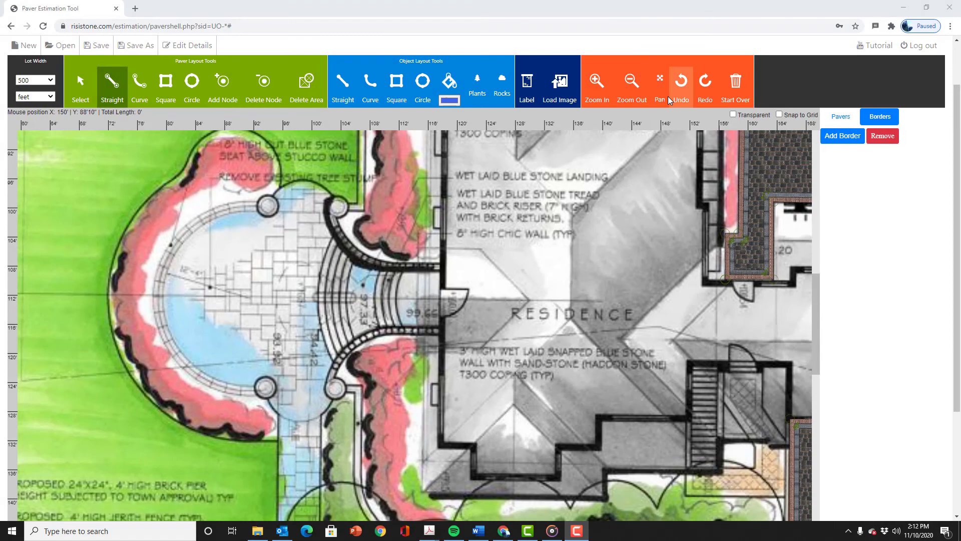
Trace the front patio and its walkway to the street on the landscape plan as one paver area with straight and curved segments
left_click(660, 85)
scroll(417, 382, "down", 5)
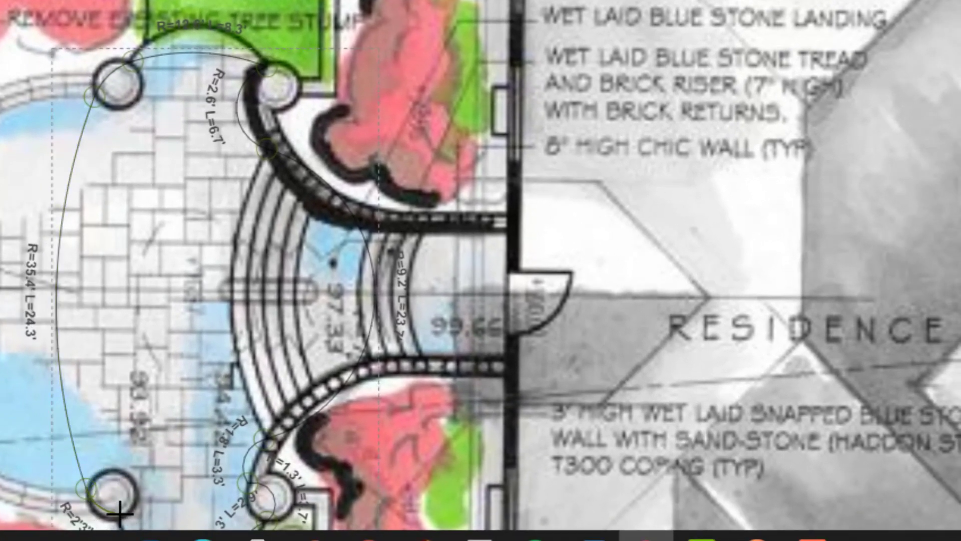
scroll(320, 256, "down", 7)
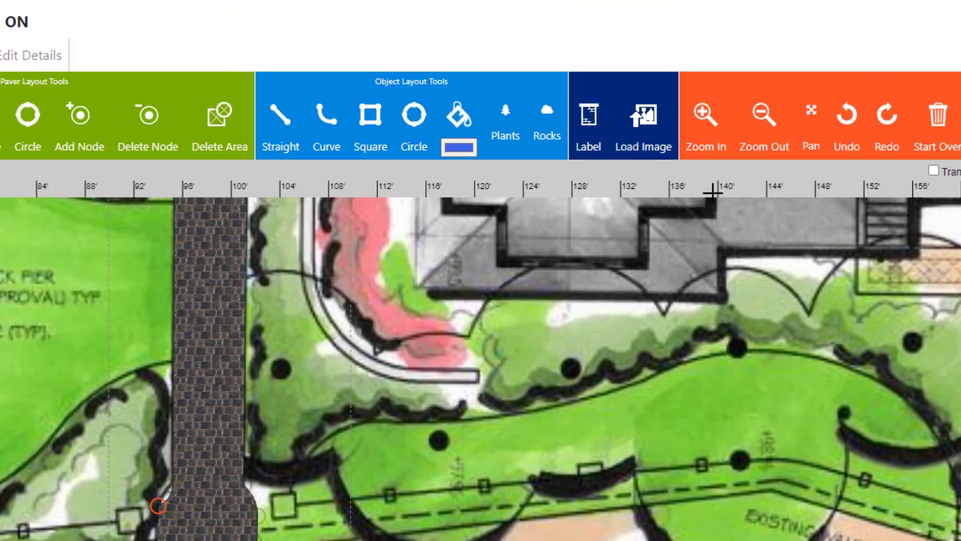
Reshape the curved edges around the house-side pier where the front patio meets the walkway to match the plan
left_click(806, 128)
left_click_drag(389, 286, 324, 384)
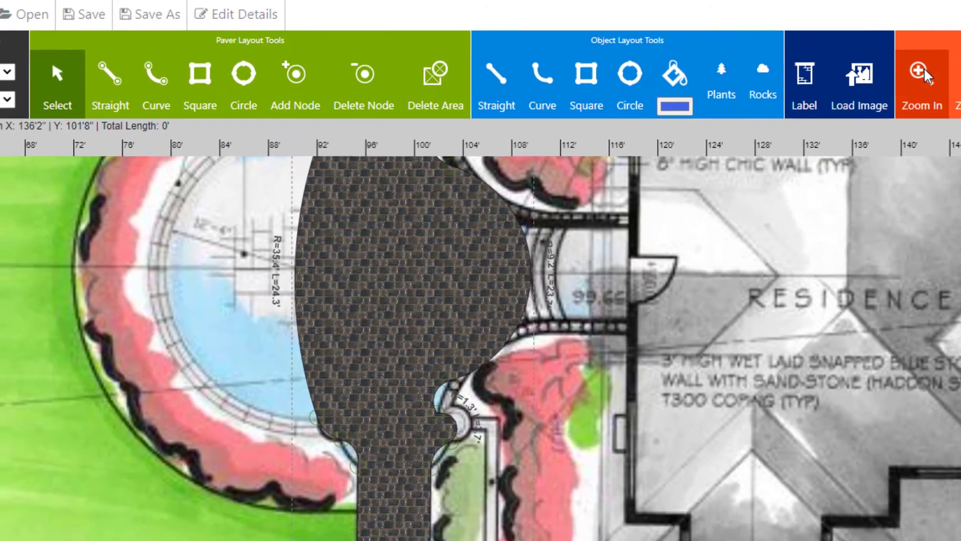
left_click(835, 95)
left_click(835, 95)
left_click(954, 75)
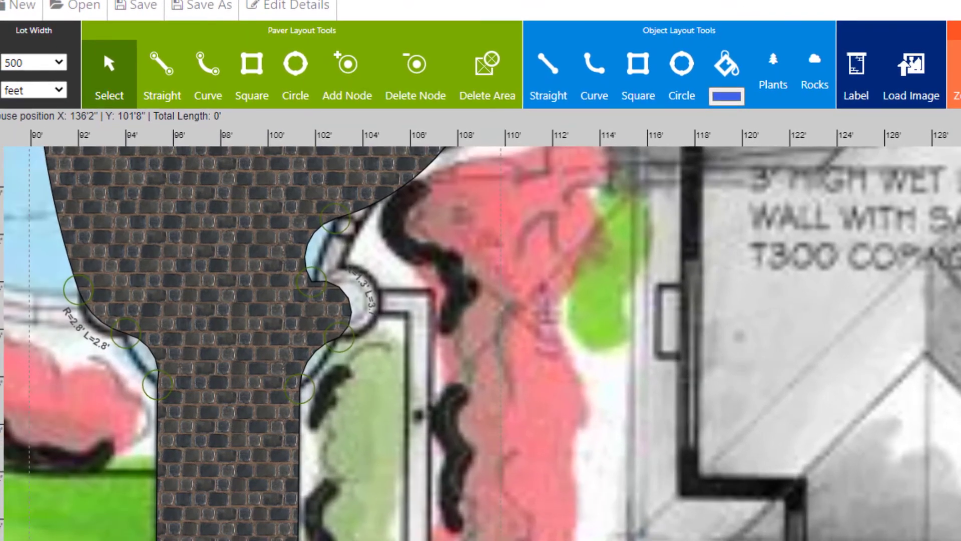
left_click(954, 75)
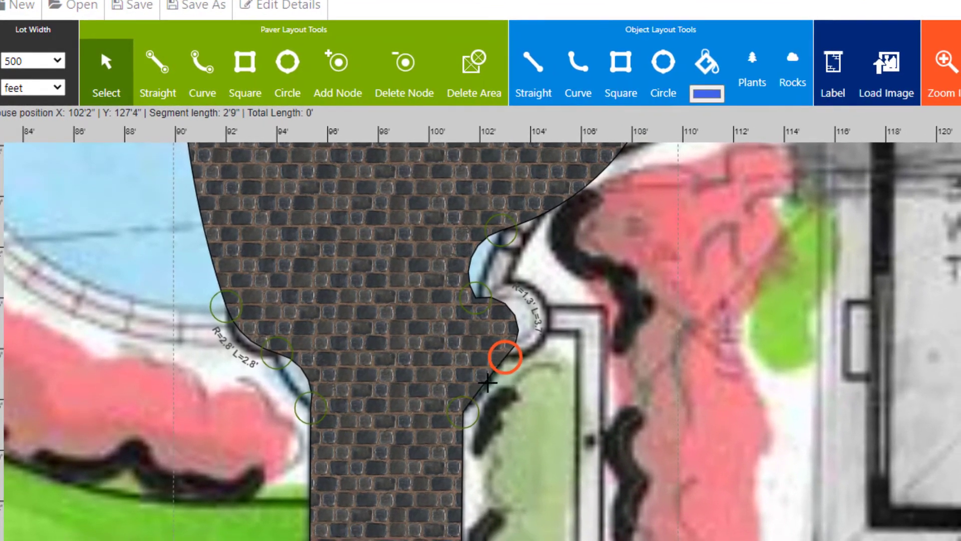
left_click_drag(488, 382, 493, 387)
left_click_drag(516, 325, 475, 335)
left_click_drag(472, 257, 494, 241)
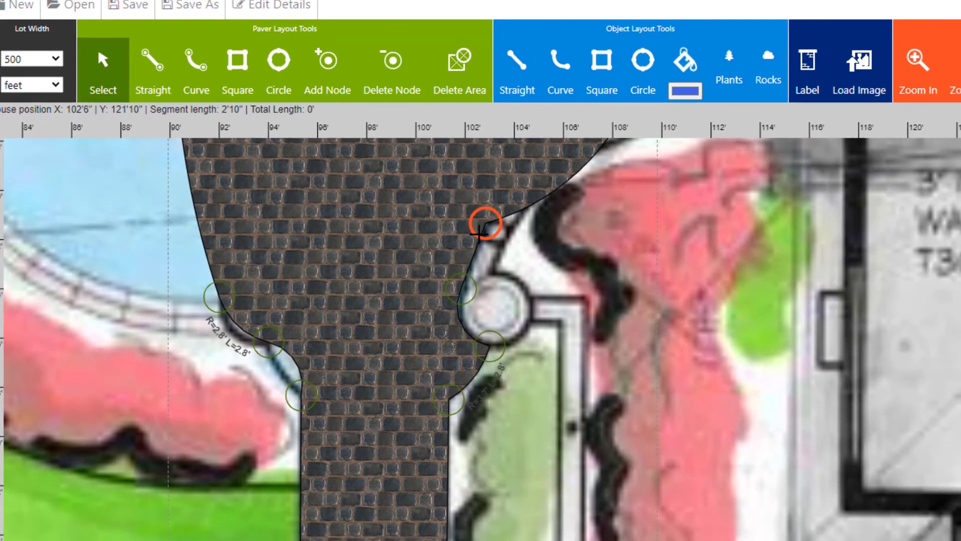
Fit the patio's edges to the curved steps and both upper piers, with the arc between those piers about 9.3 ft long
left_click_drag(694, 145, 727, 461)
left_click_drag(687, 353, 443, 336)
left_click_drag(687, 216, 806, 454)
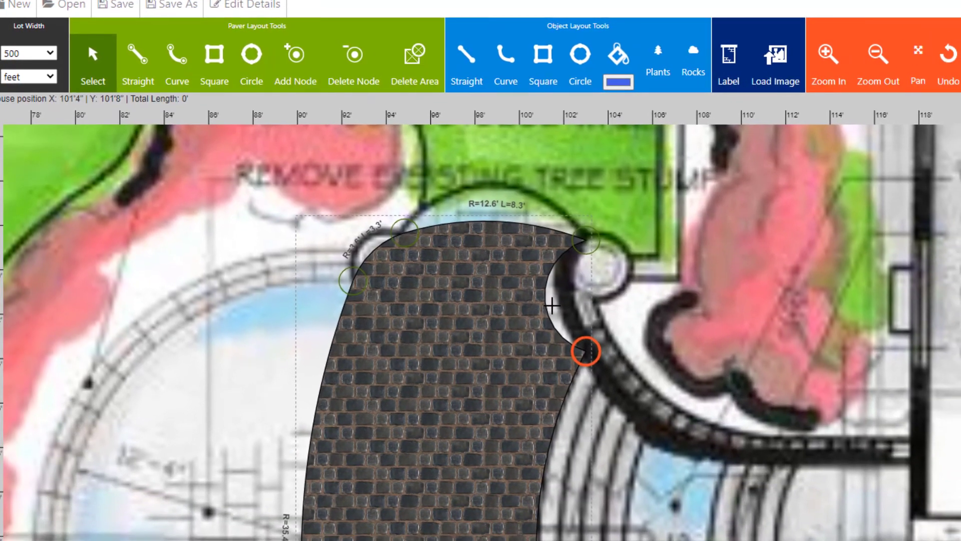
left_click_drag(552, 305, 558, 303)
left_click_drag(586, 239, 582, 233)
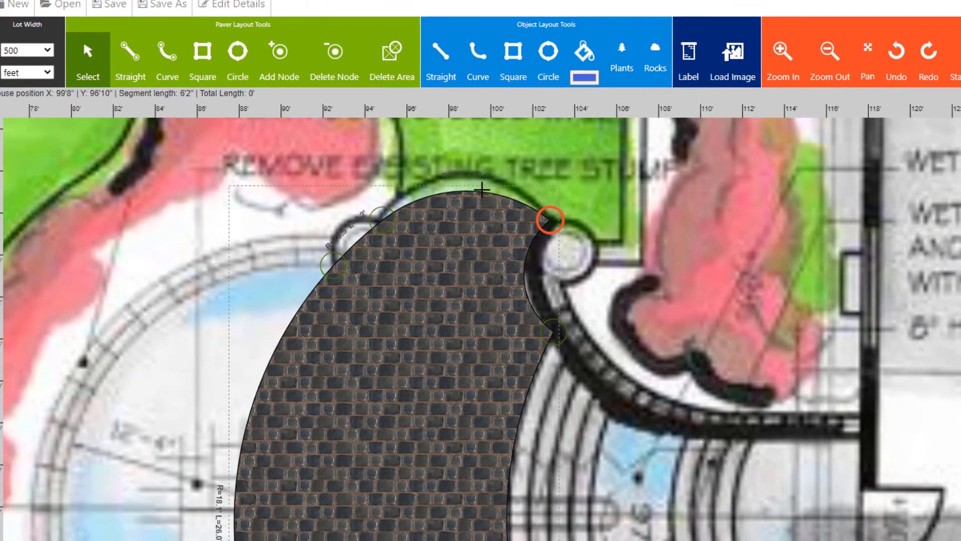
left_click_drag(482, 190, 480, 174)
left_click_drag(357, 240, 379, 264)
Bend the patio's lawn-side edge into an arc of about 12.5 ft radius and 42.5 ft length, and wrap the edge around the lower lawn-side pier
left_click(866, 59)
left_click_drag(156, 473, 222, 282)
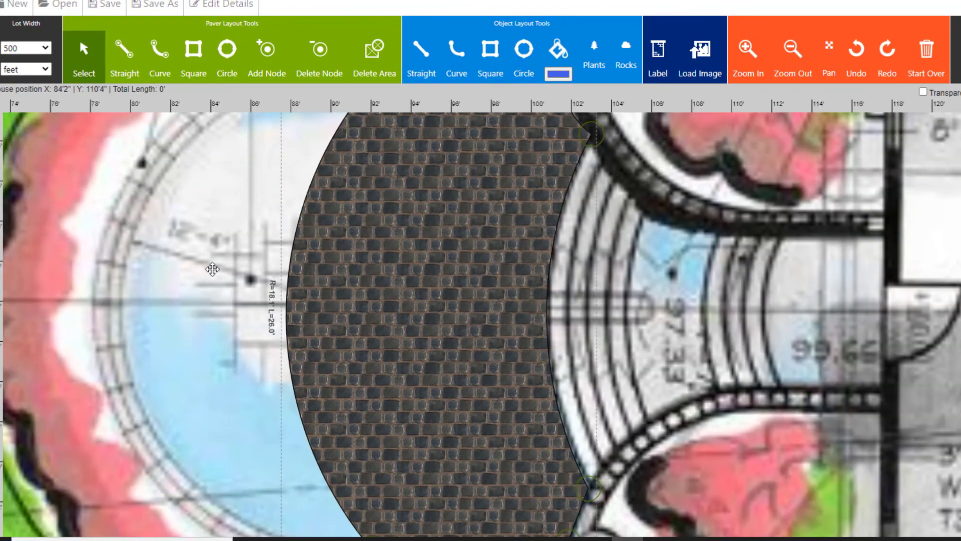
scroll(212, 269, "down", 2)
left_click_drag(322, 304, 159, 297)
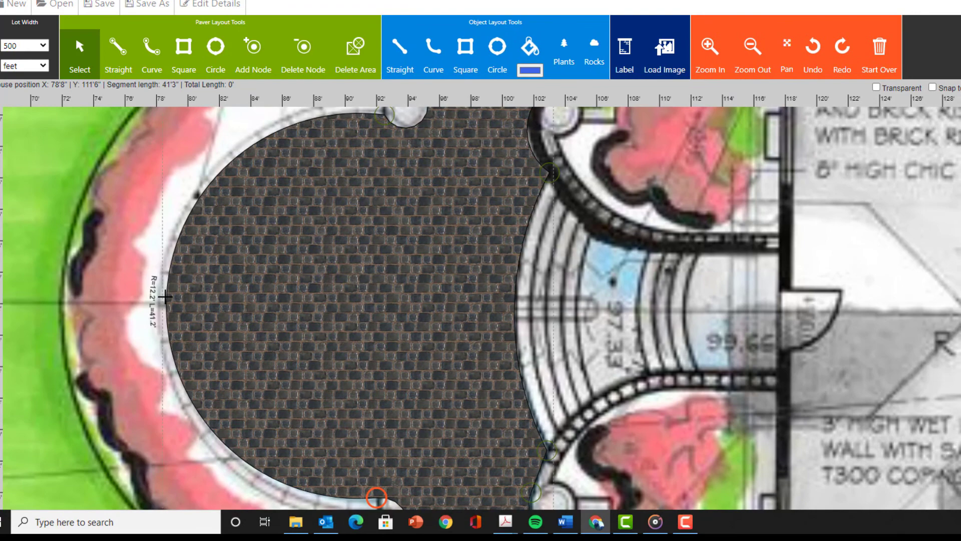
scroll(513, 288, "down", 2)
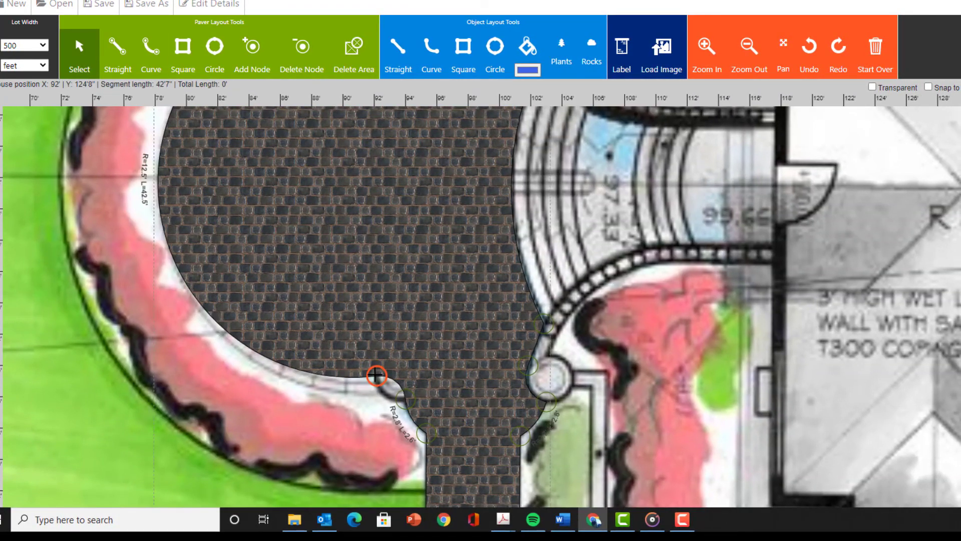
left_click_drag(407, 372, 422, 373)
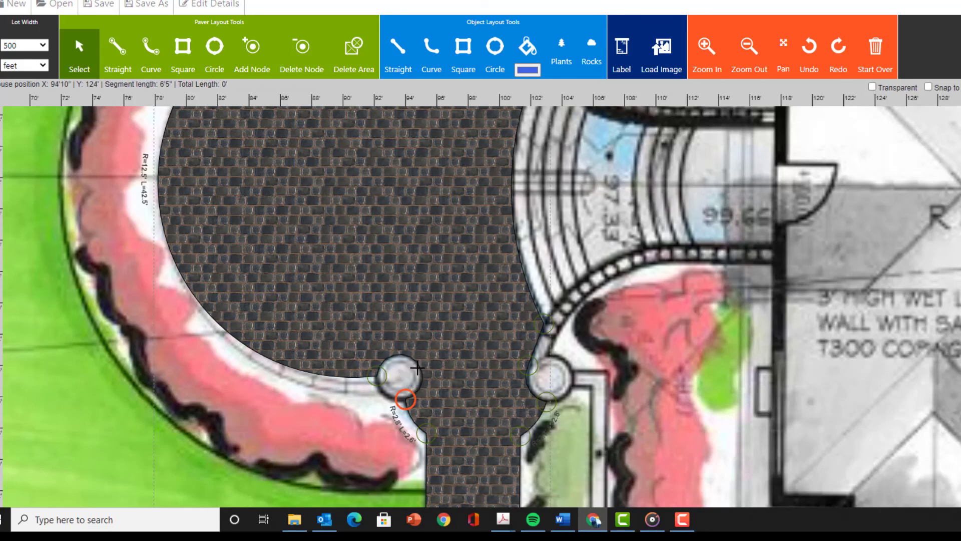
Adjust the lawn-side curve where the front walkway widens near the street
left_click(783, 55)
left_click_drag(538, 472, 524, 111)
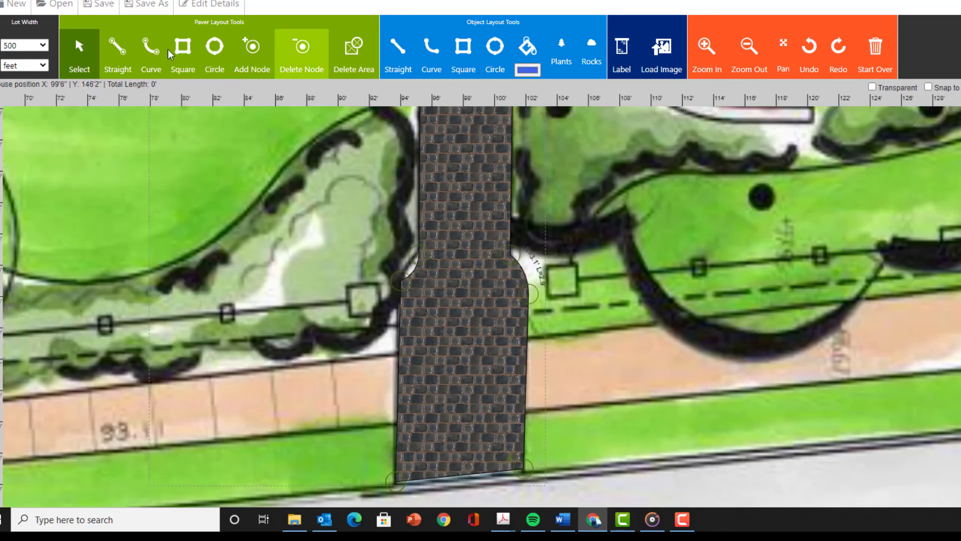
left_click_drag(415, 273, 407, 263)
Add a Copthorne border in Burgundy Red, Burnt Clay, Old Oak and one in Steel Blue to the front patio and walkway
left_click(755, 50)
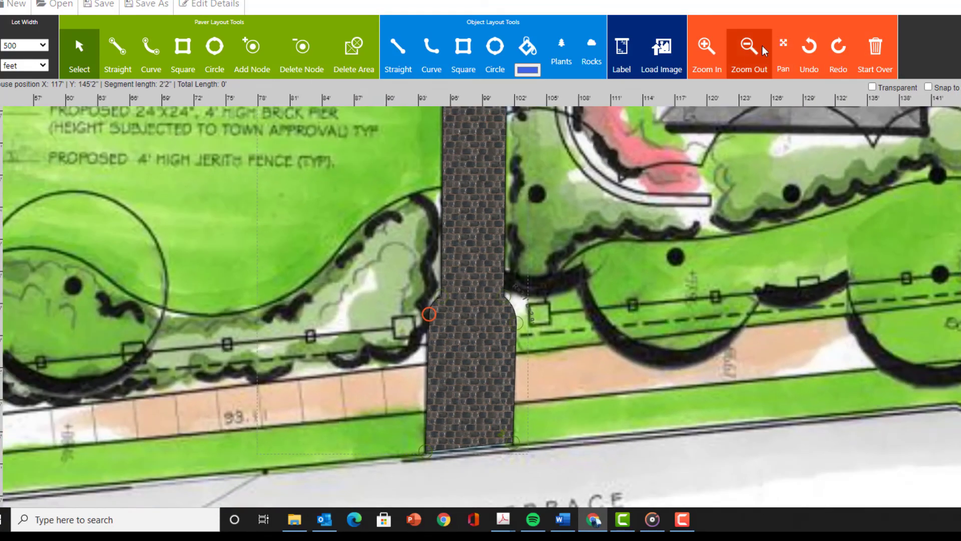
left_click(783, 55)
left_click_drag(600, 125, 617, 347)
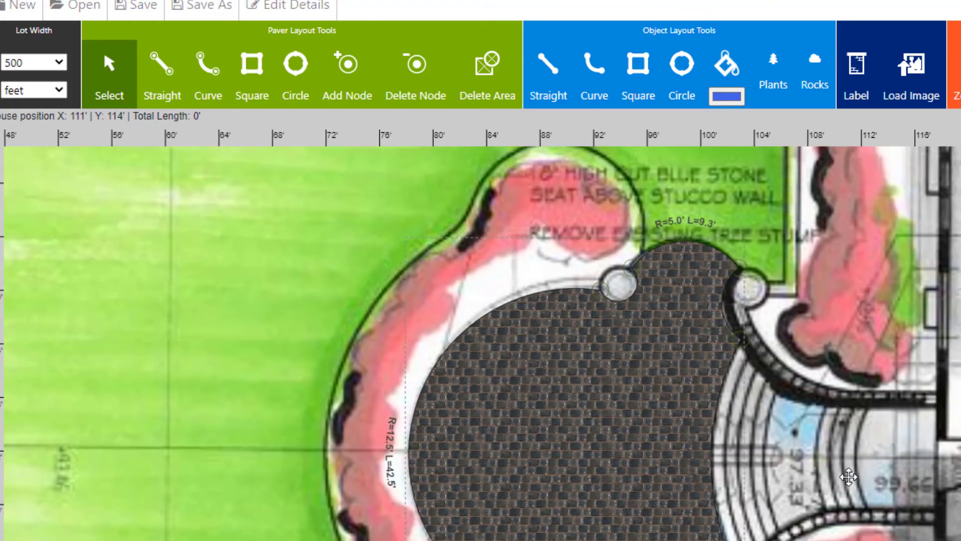
left_click_drag(849, 476, 835, 439)
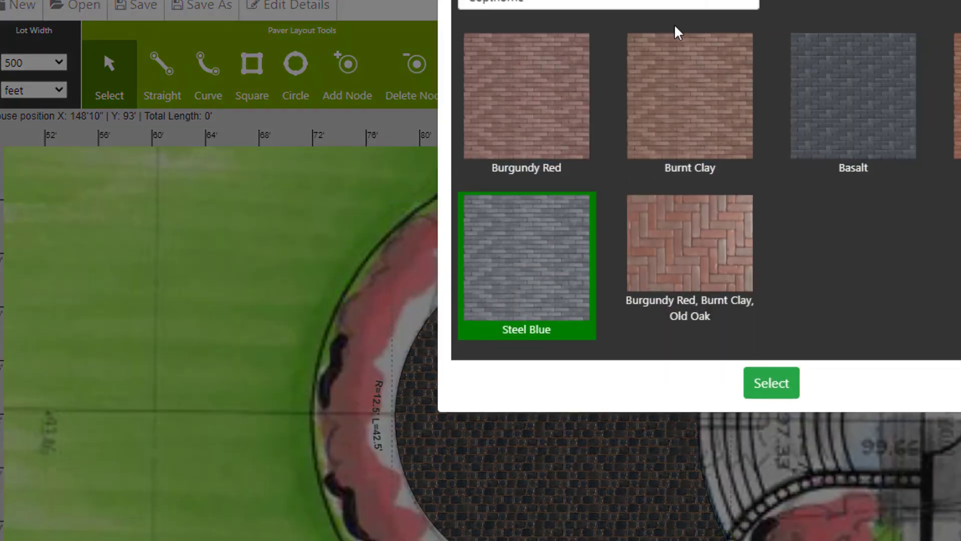
left_click(708, 262)
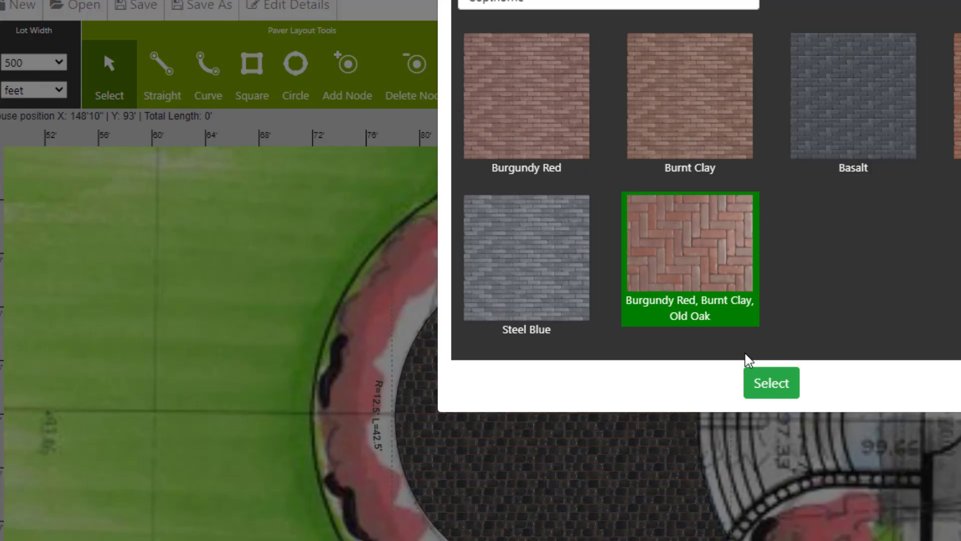
left_click(774, 384)
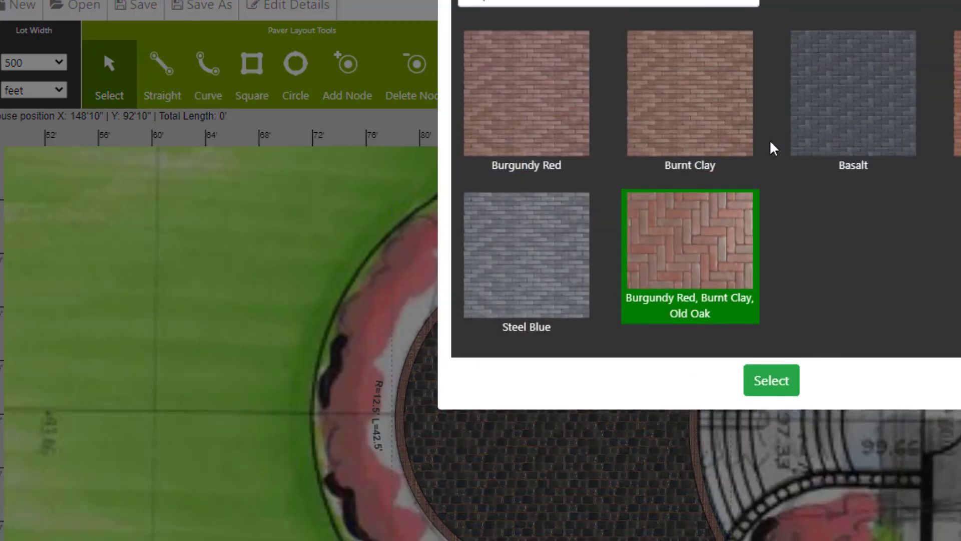
left_click(551, 247)
left_click(786, 389)
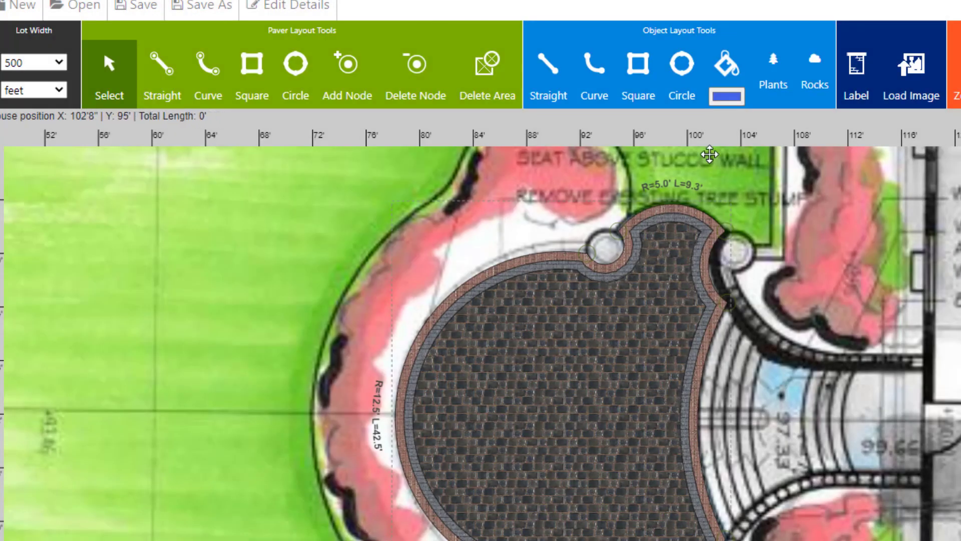
Inspect the borders along the front patio, around its piers and down the walkway
left_click(955, 75)
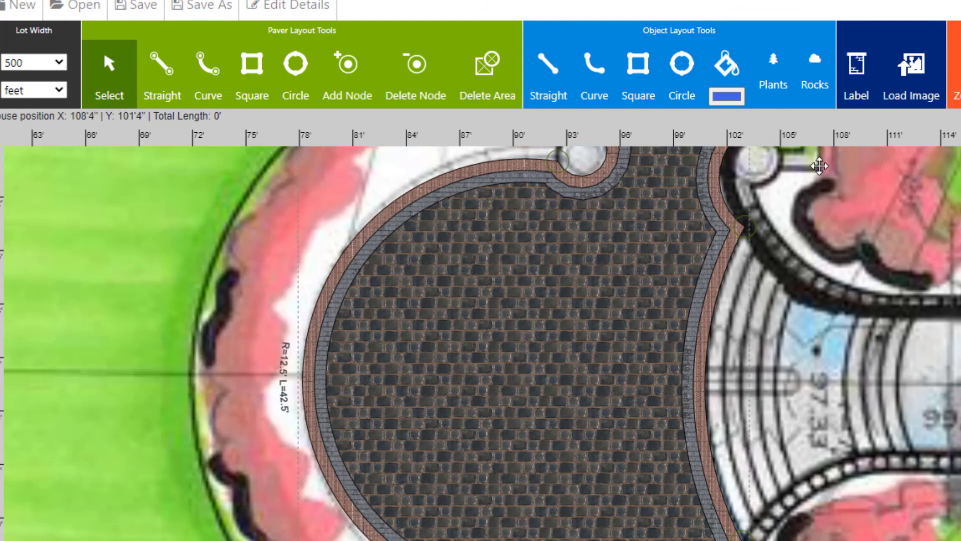
left_click_drag(725, 479, 715, 293)
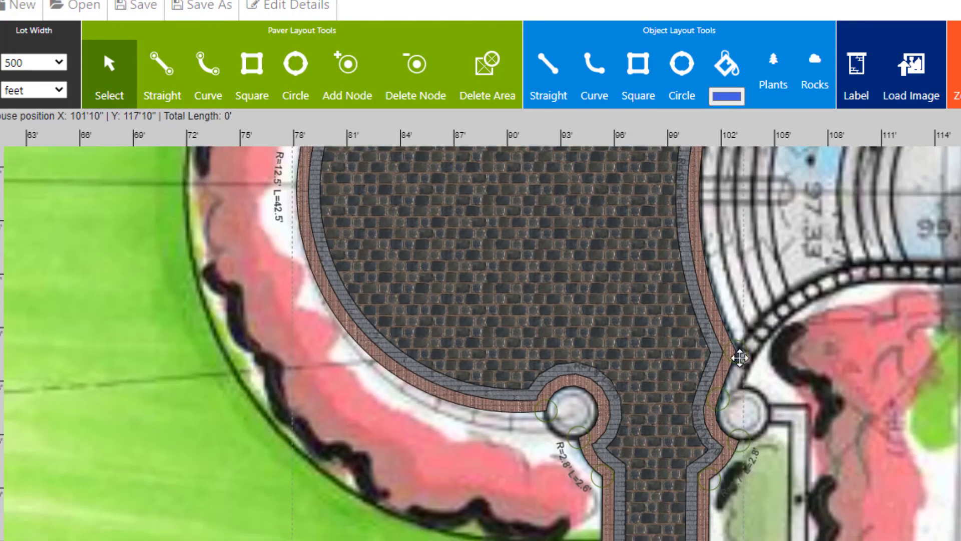
left_click_drag(748, 371, 725, 540)
left_click_drag(725, 492, 706, 266)
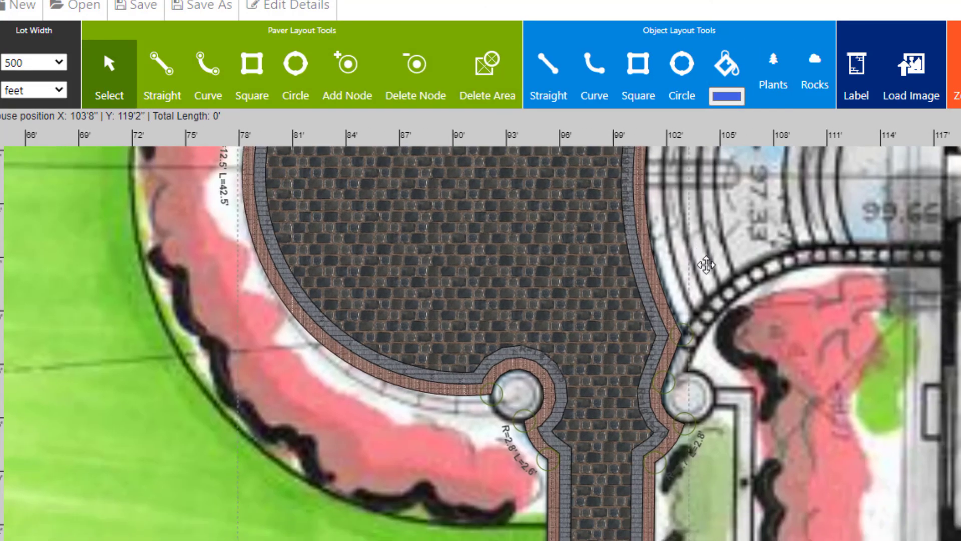
left_click_drag(695, 540, 684, 283)
left_click_drag(700, 540, 696, 277)
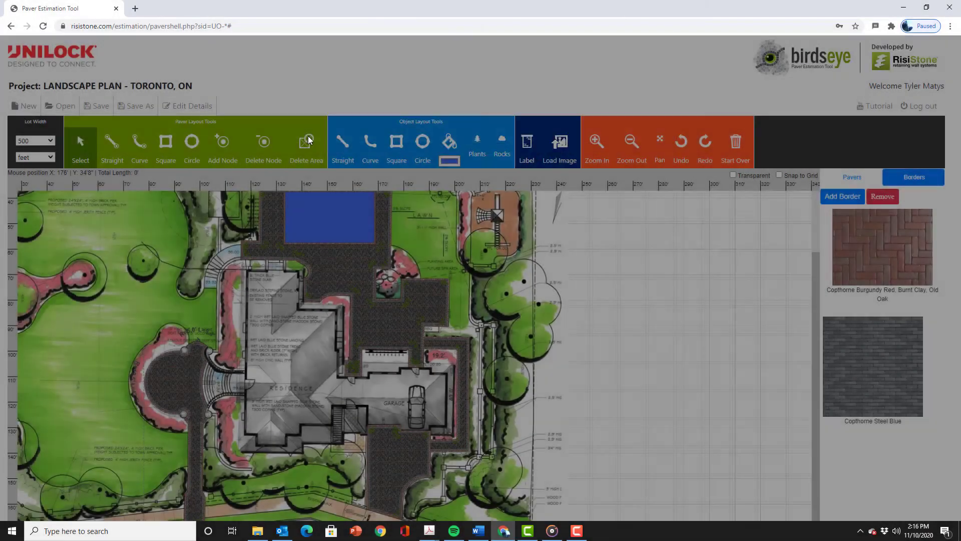
Generate the quick estimate and review its area quantities, material totals and bundling
scroll(954, 146, "down", 4)
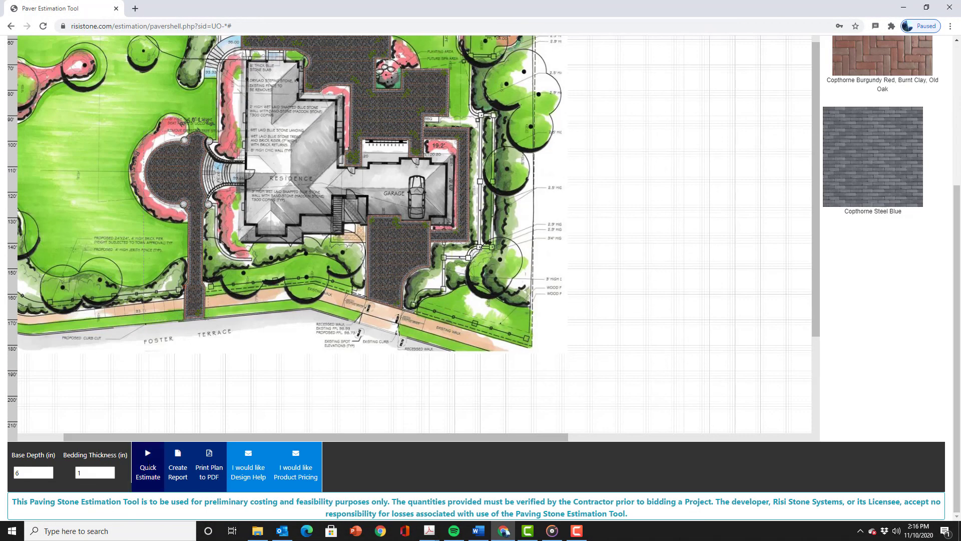
scroll(960, 328, "down", 6)
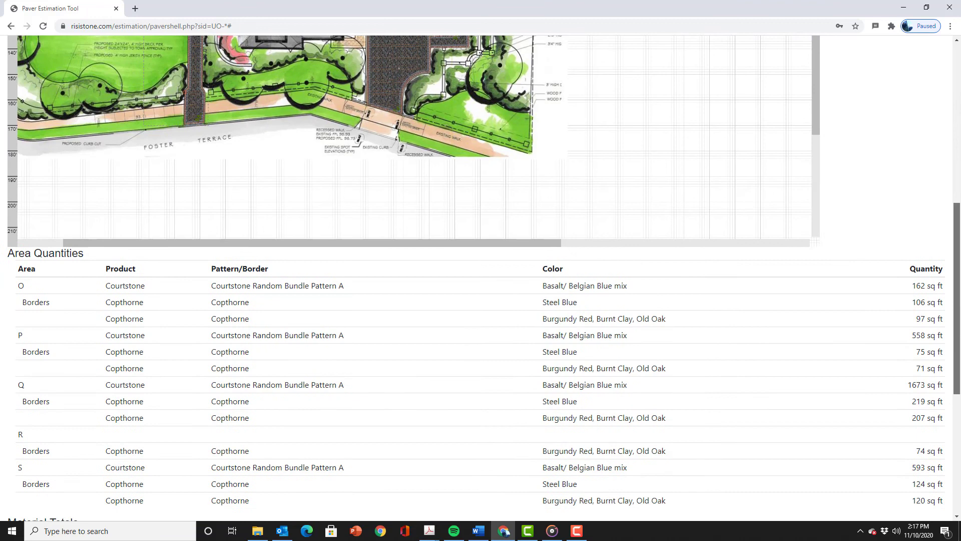
scroll(960, 328, "down", 4)
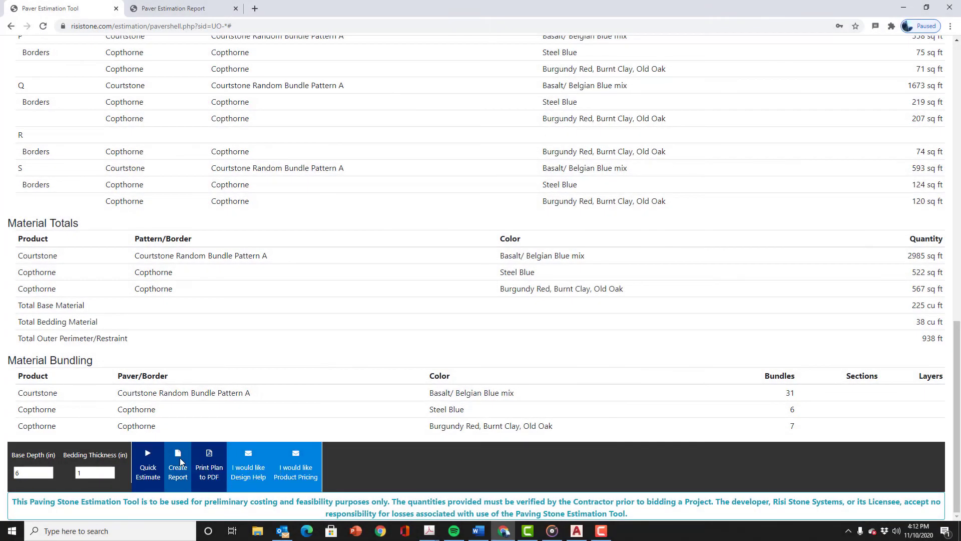
Create the full paver estimation report and review its plan view, quantities and material bundling
left_click(179, 457)
scroll(913, 121, "down", 10)
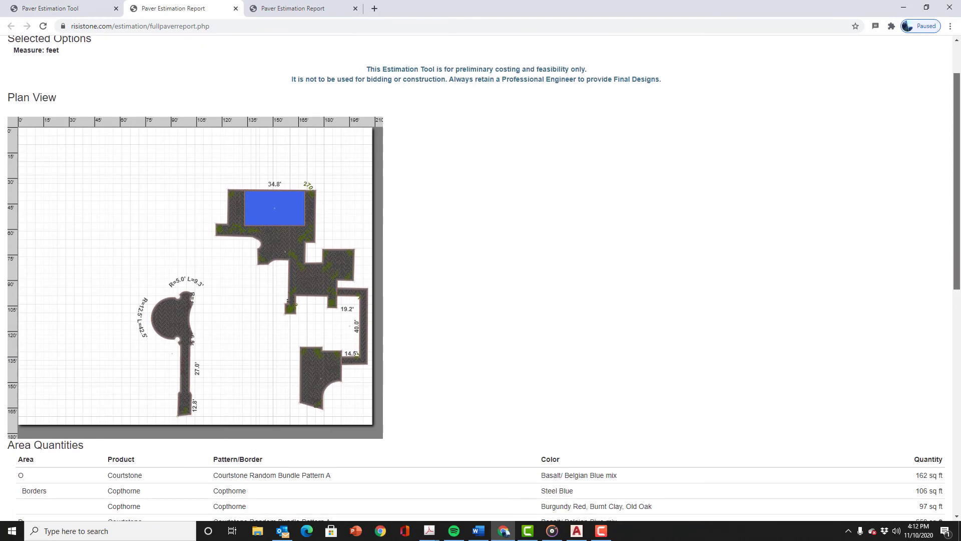
left_click_drag(957, 388, 957, 405)
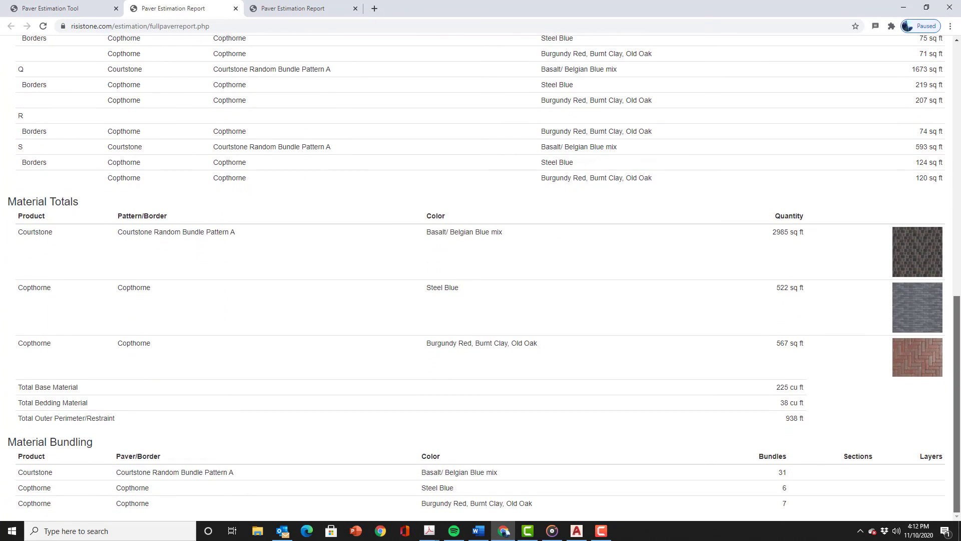